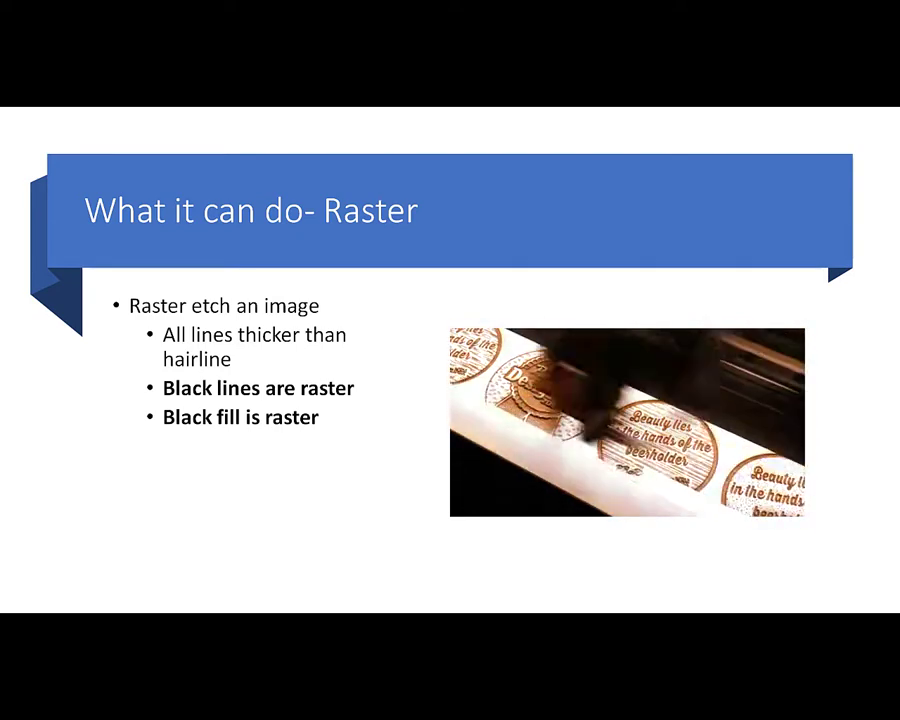
Advance the presentation from the raster etching slide to the 'What it cuts' slide.
key(Right)
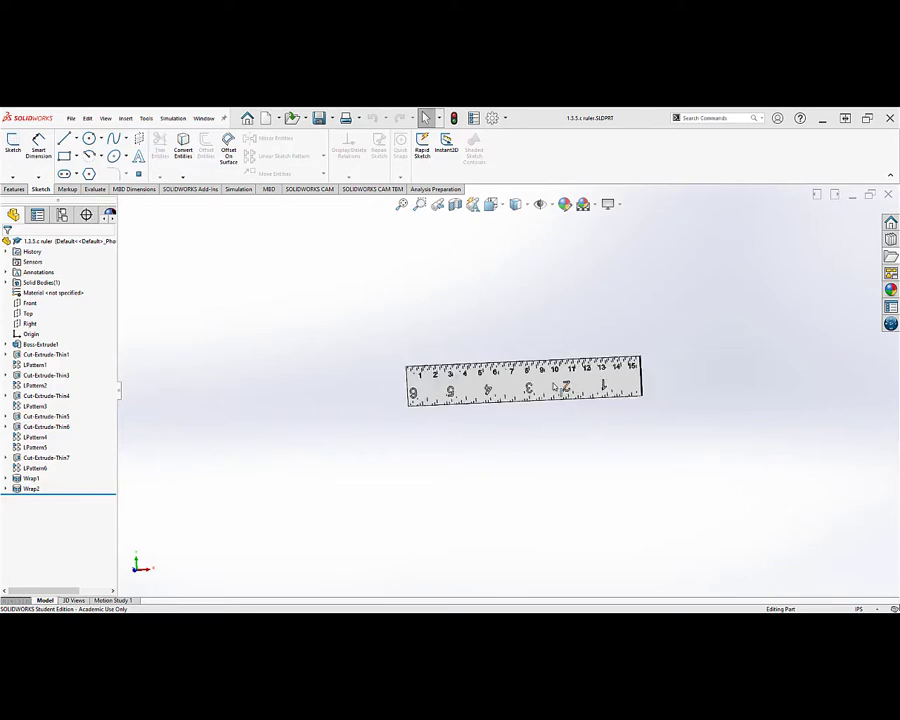
Show the whole ruler part straight-on in the Front view from the View Selector cube.
scroll(554, 387, down, 5)
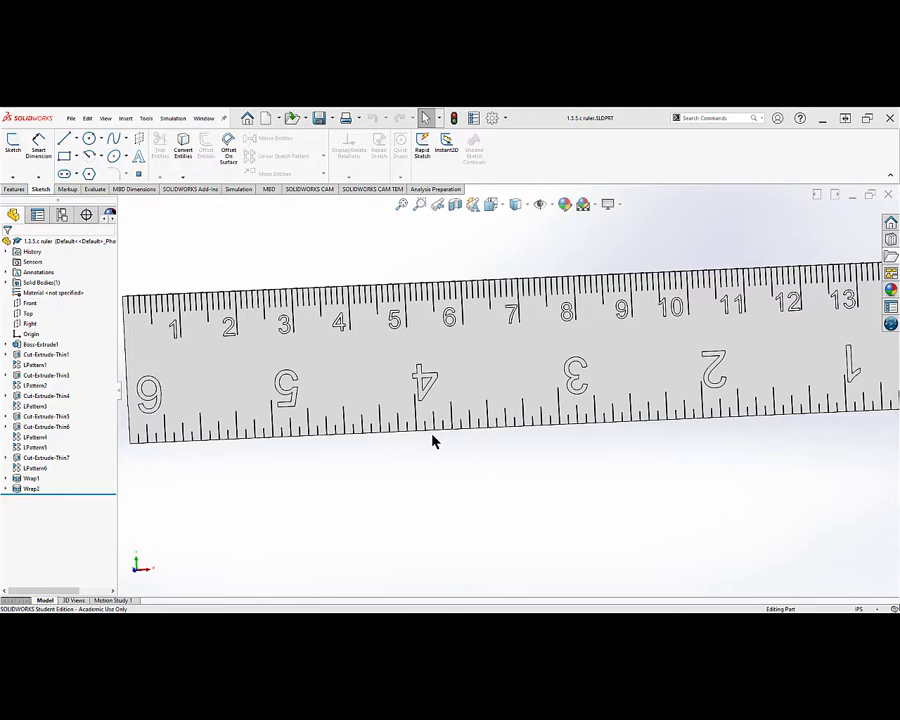
scroll(436, 436, up, 3)
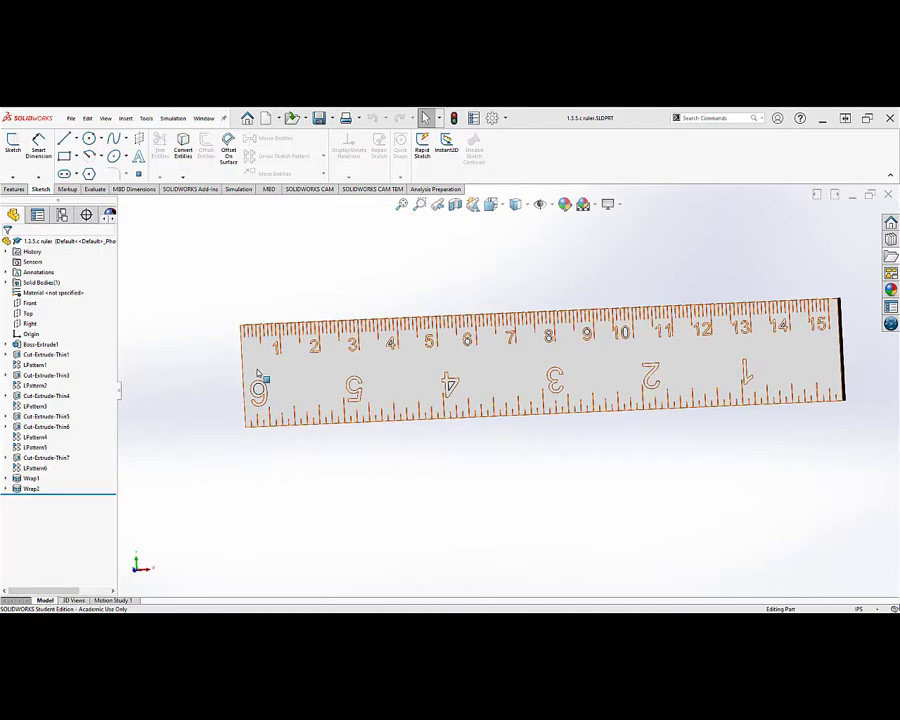
click(369, 288)
key(space)
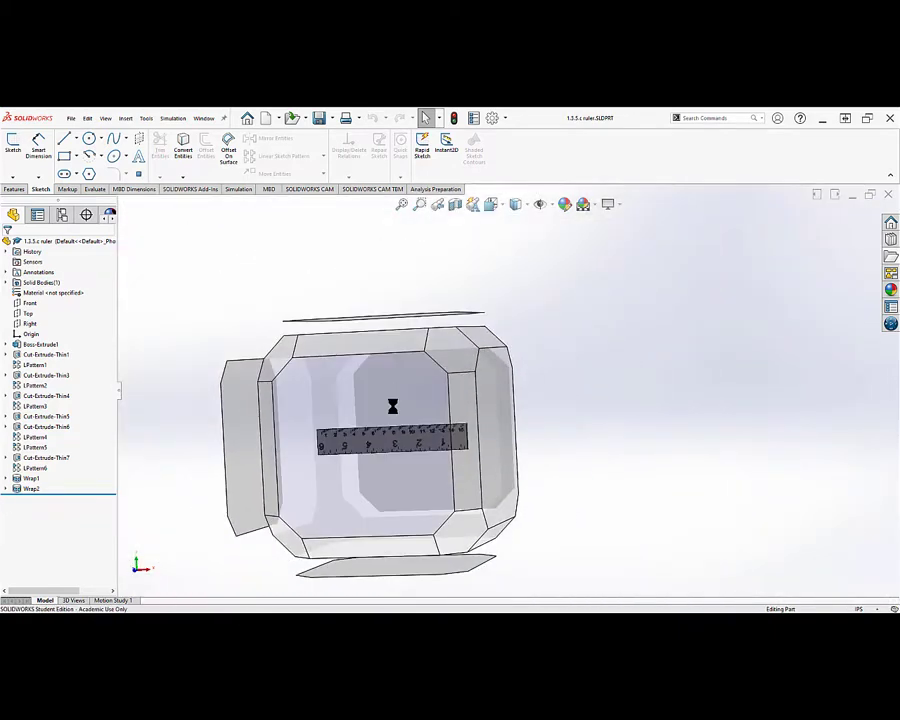
click(379, 402)
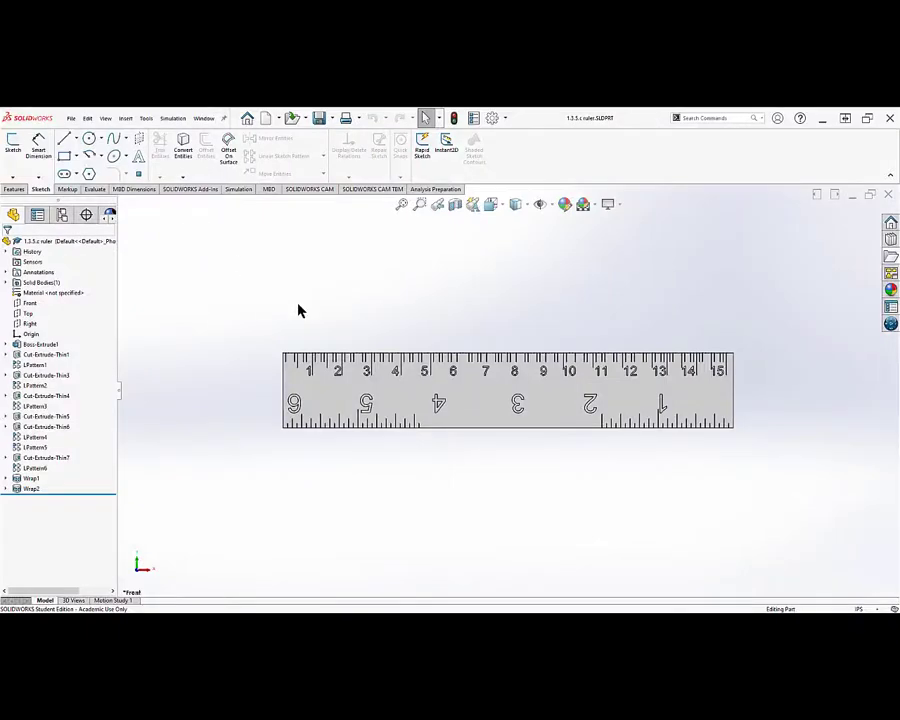
scroll(581, 377, down, 3)
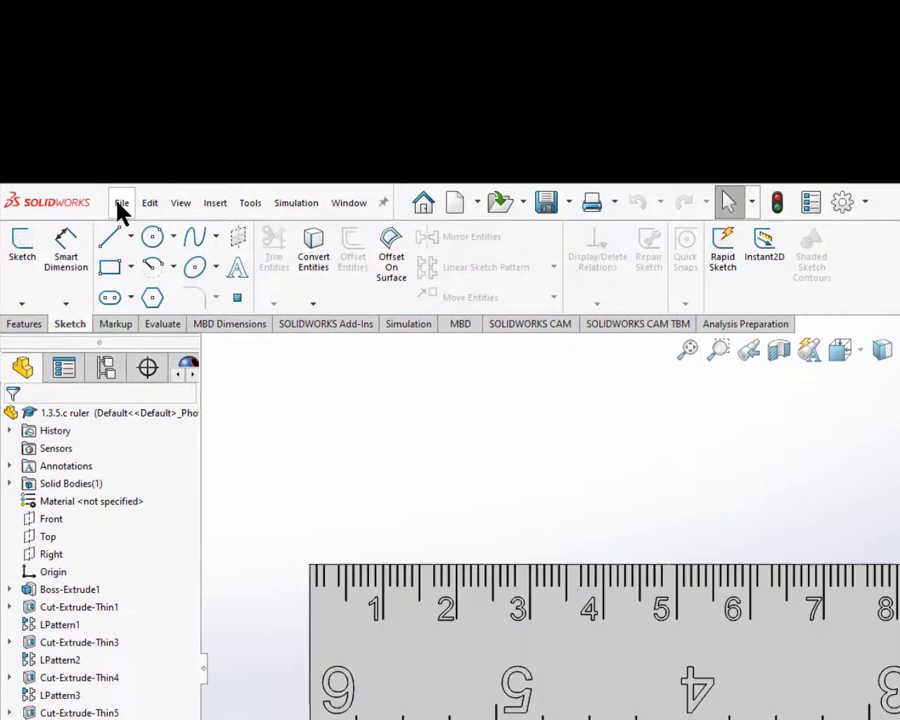
Save the ruler part as '1.3.5.c ruler.DXF' using the Dxf (*.dxf) file type.
click(119, 206)
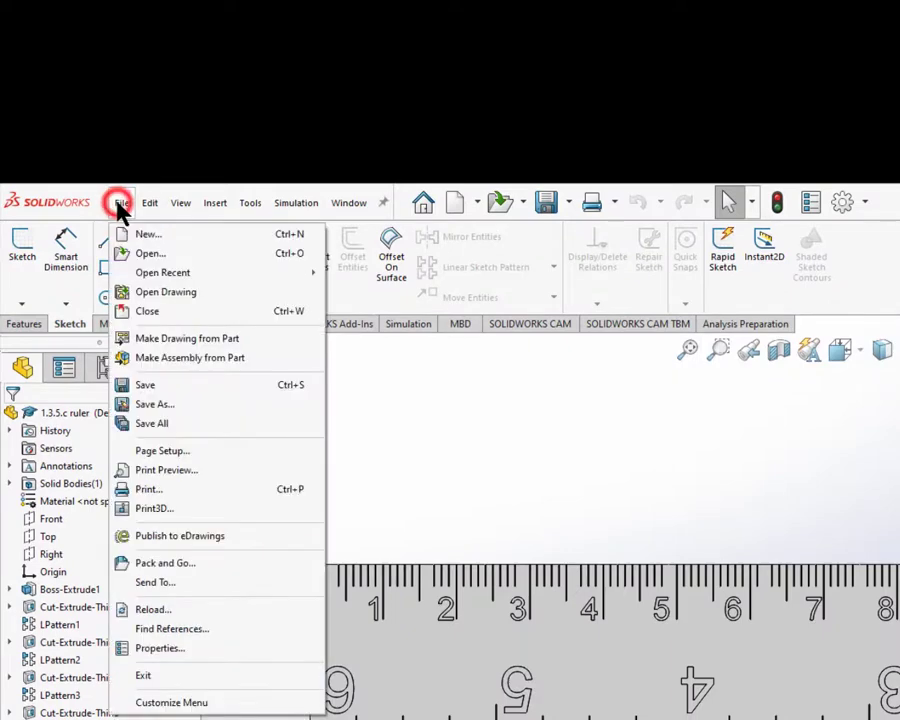
click(166, 406)
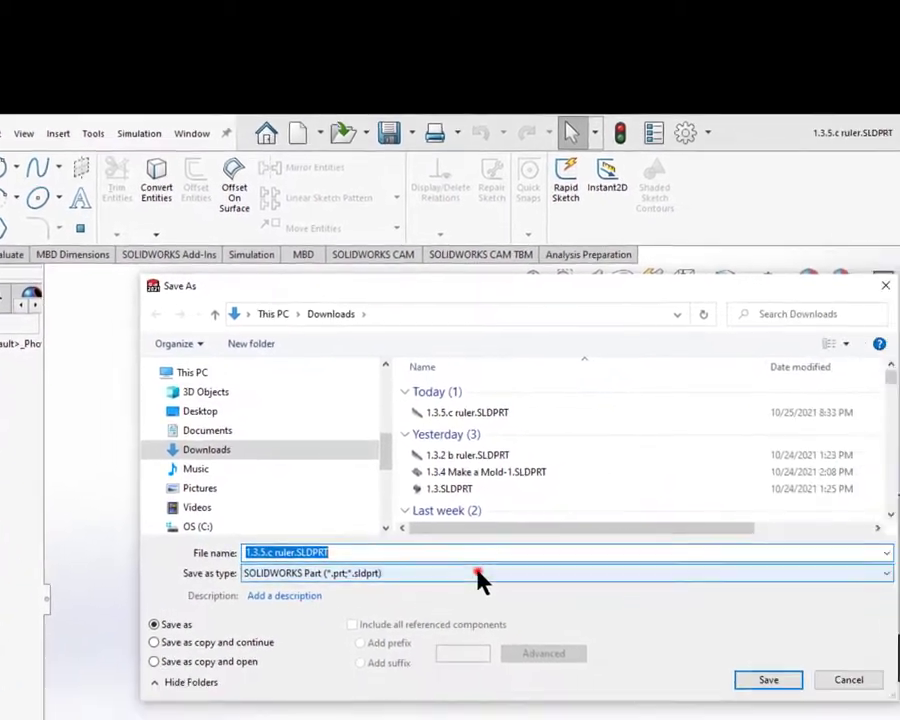
click(480, 578)
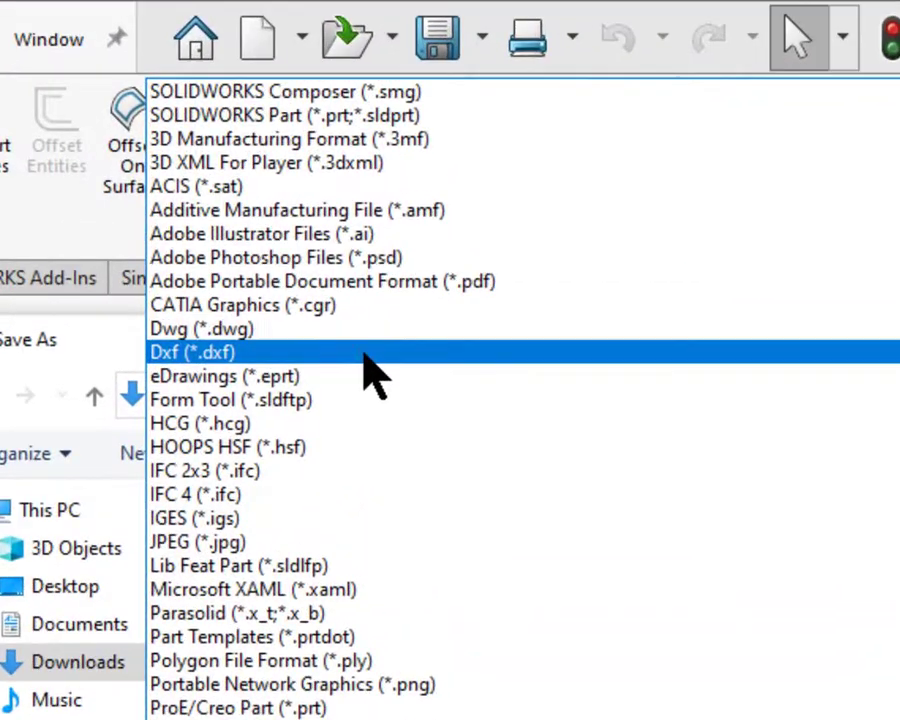
click(257, 254)
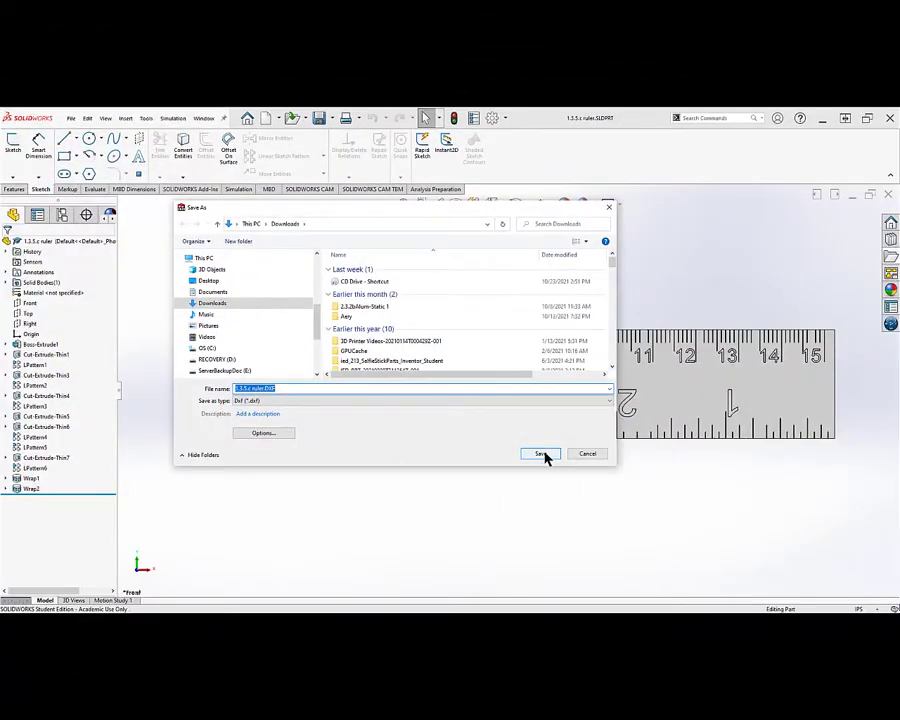
click(542, 455)
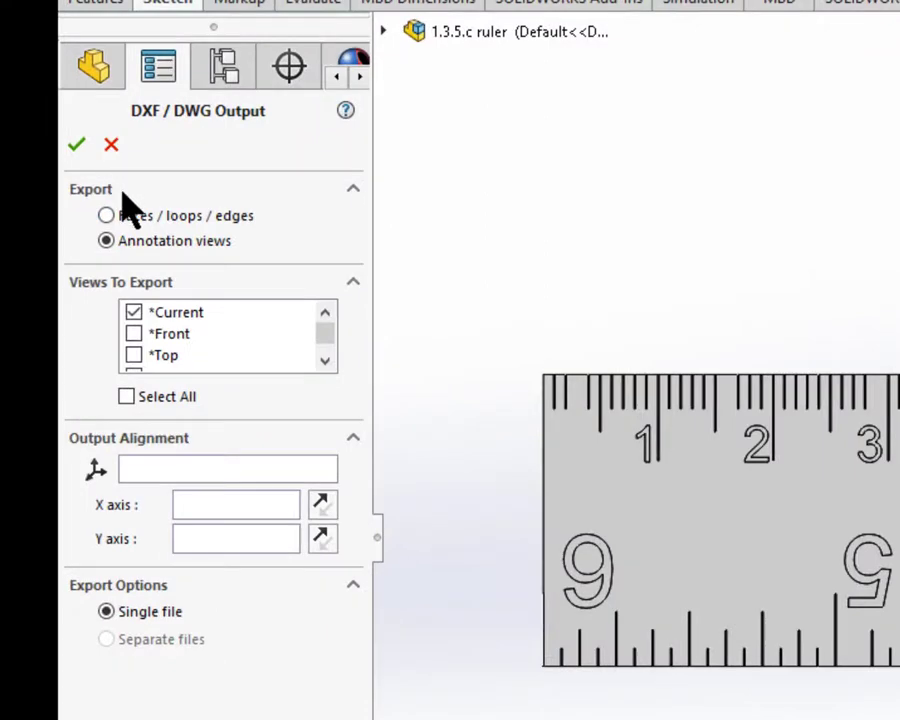
Check only the *Front view for DXF export and leave *Current unchecked.
click(133, 312)
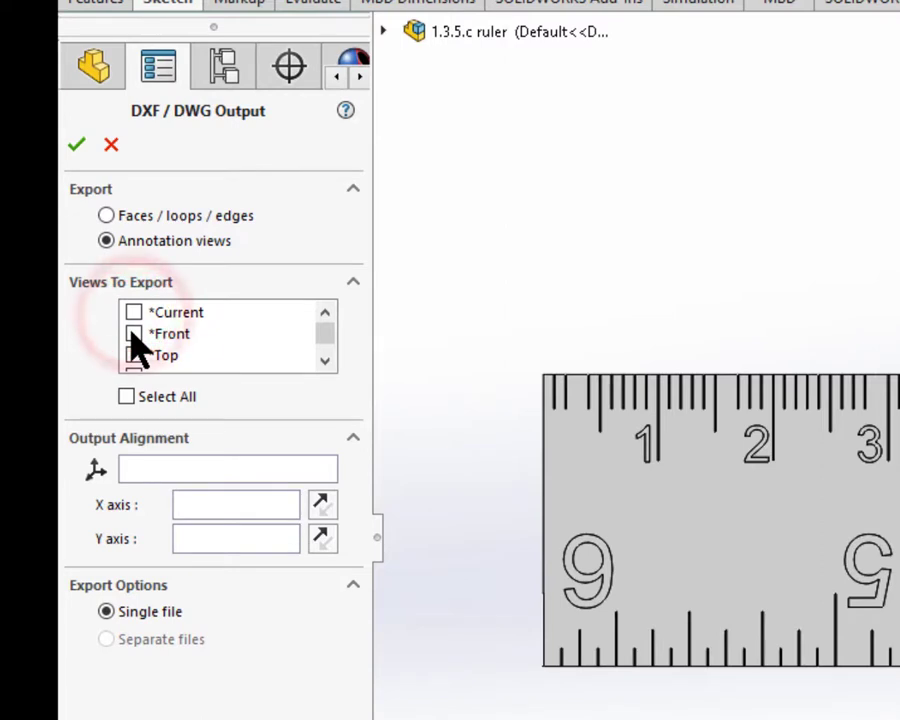
click(133, 333)
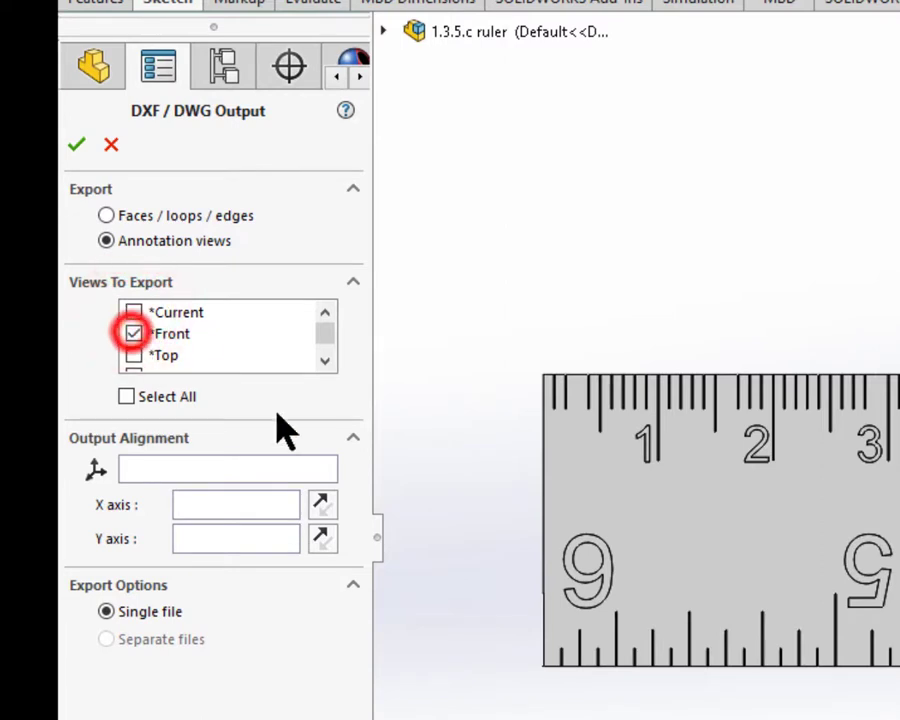
click(325, 360)
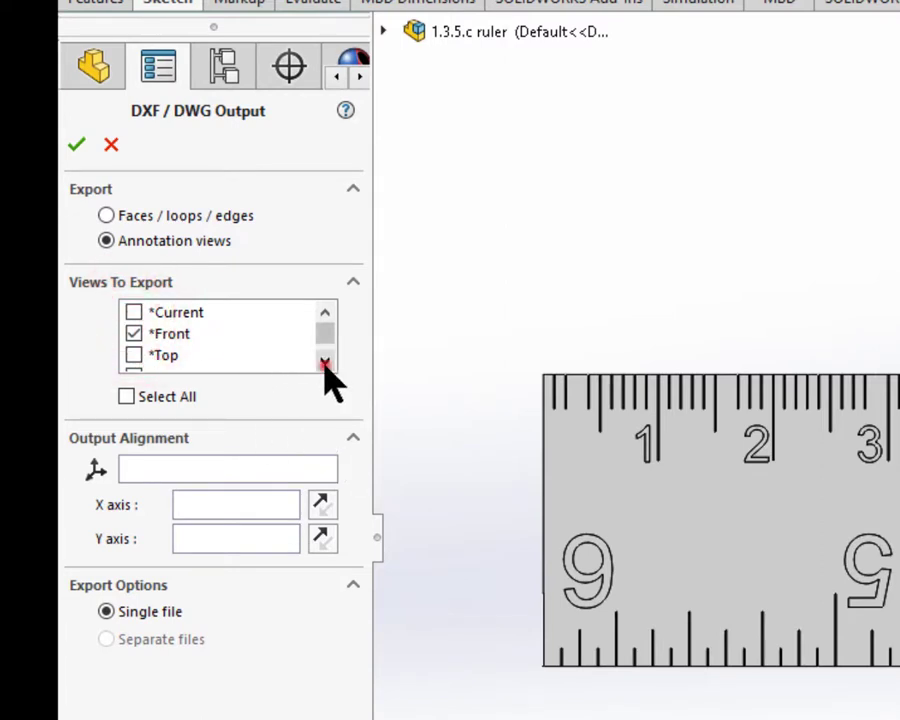
click(325, 360)
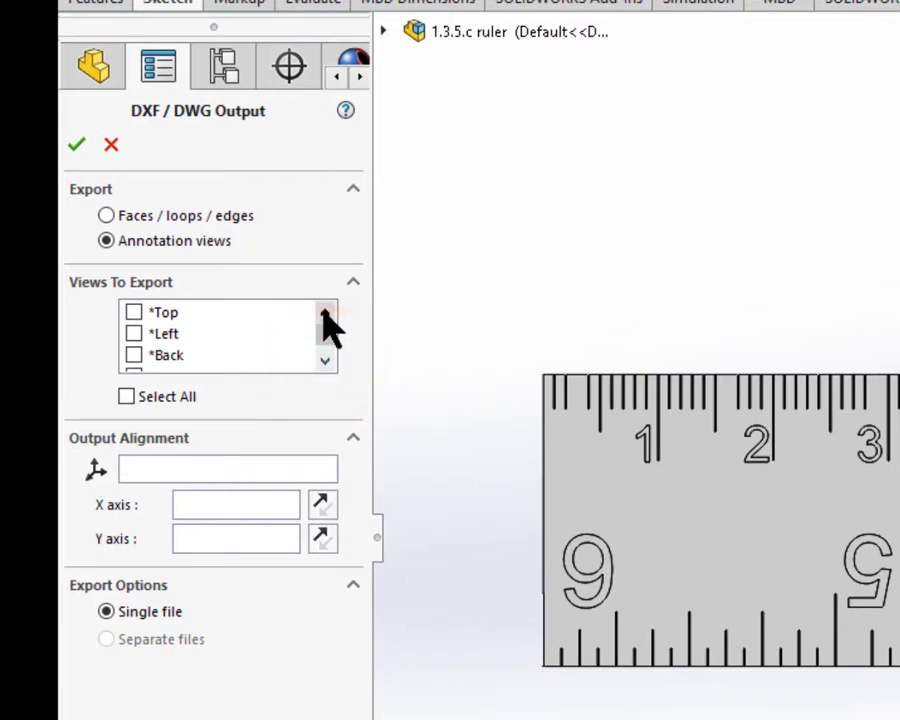
click(325, 312)
click(325, 312)
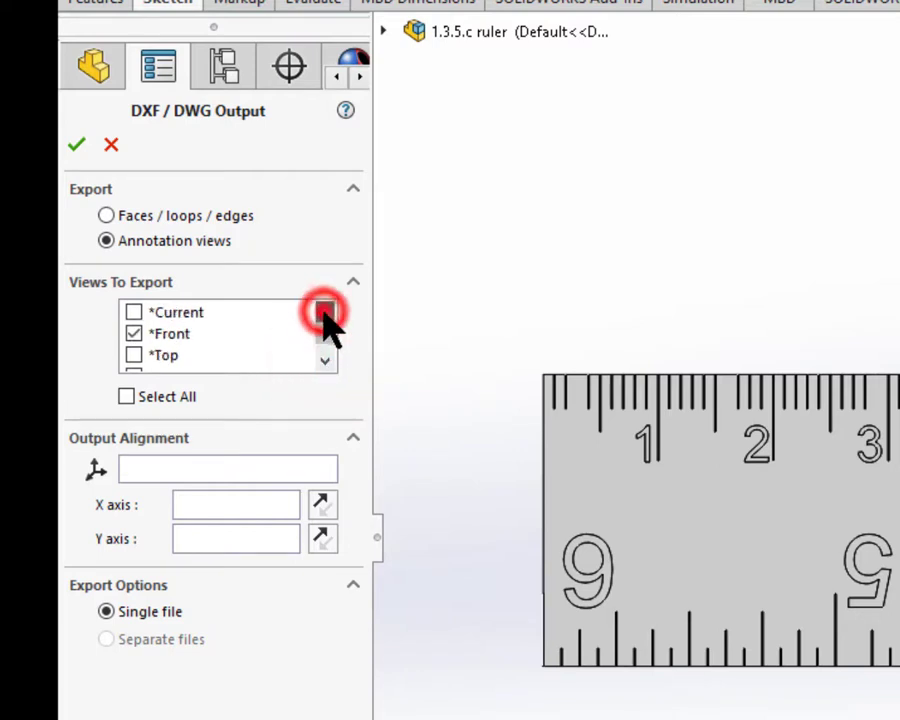
click(134, 312)
click(134, 312)
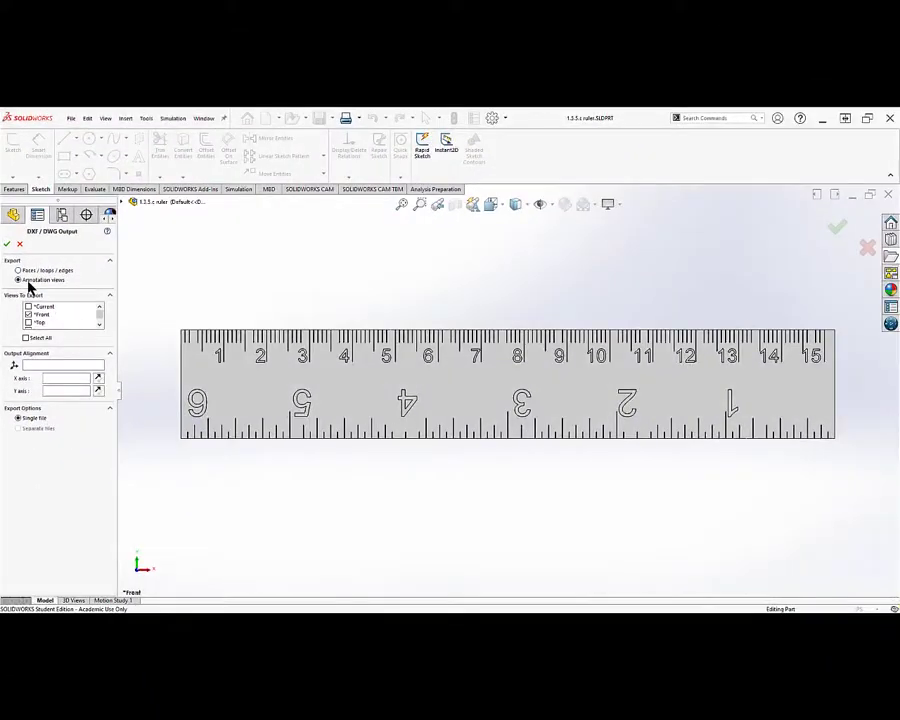
Confirm the Front-only export, inspect the ruler outlines in the cleanup preview, and save the DXF.
click(7, 245)
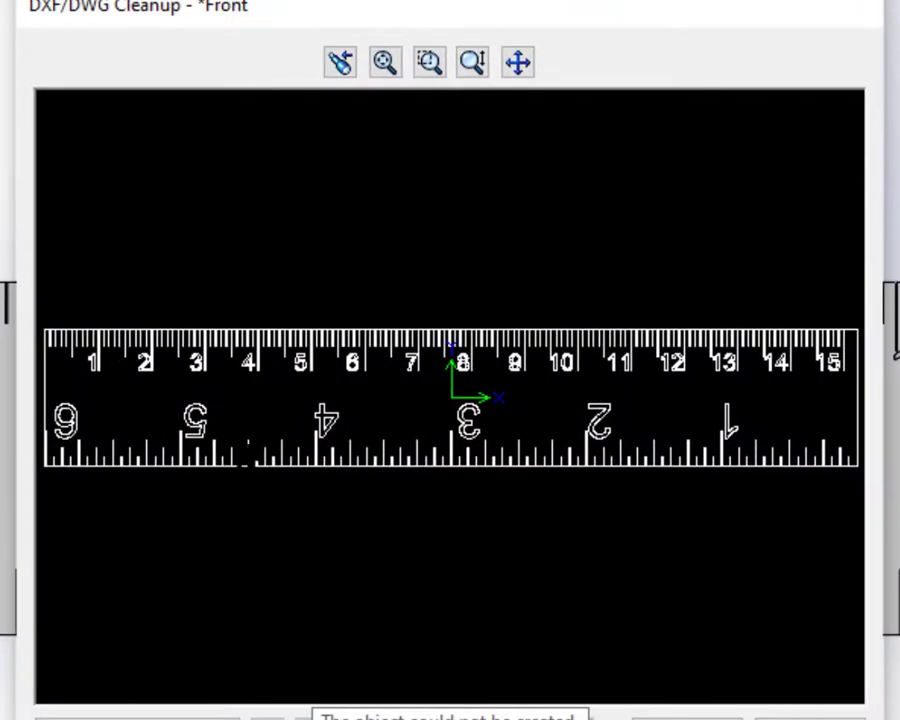
scroll(670, 440, down, 3)
scroll(666, 448, down, 3)
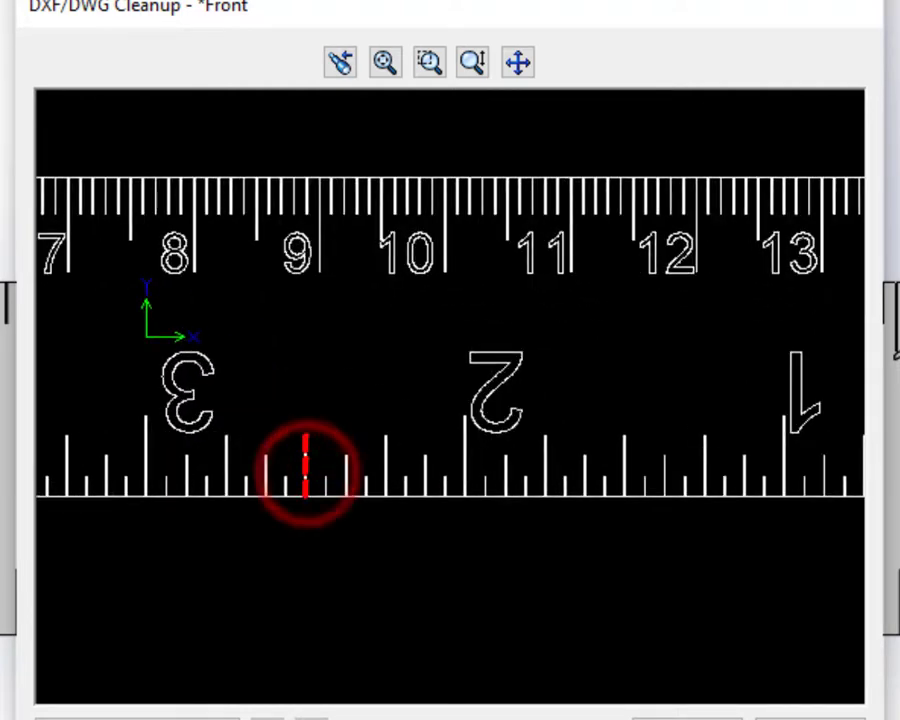
scroll(324, 564, up, 3)
scroll(247, 355, up, 4)
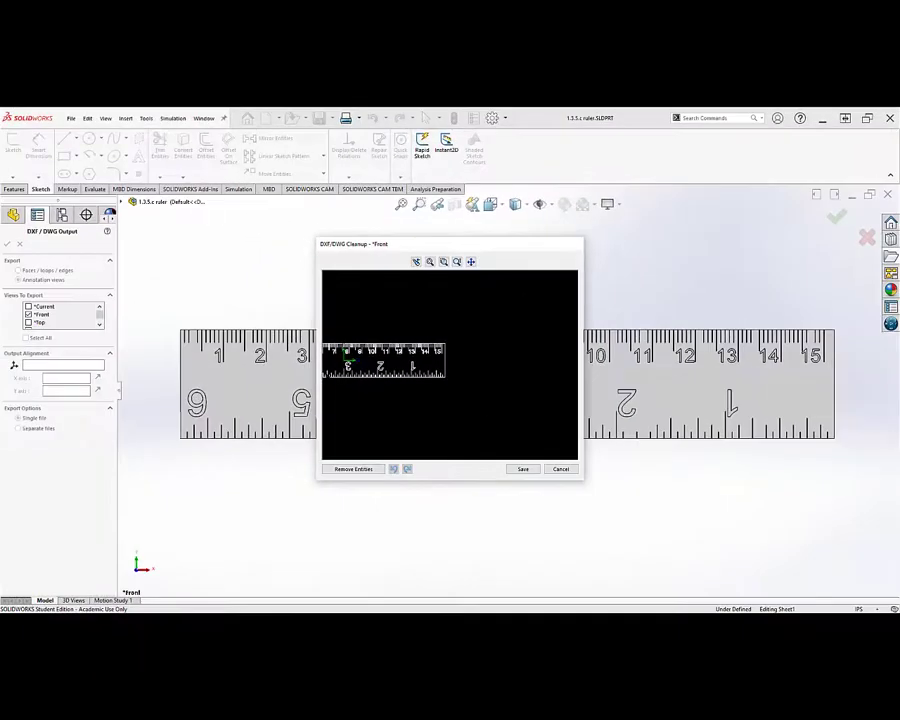
scroll(480, 360, up, 3)
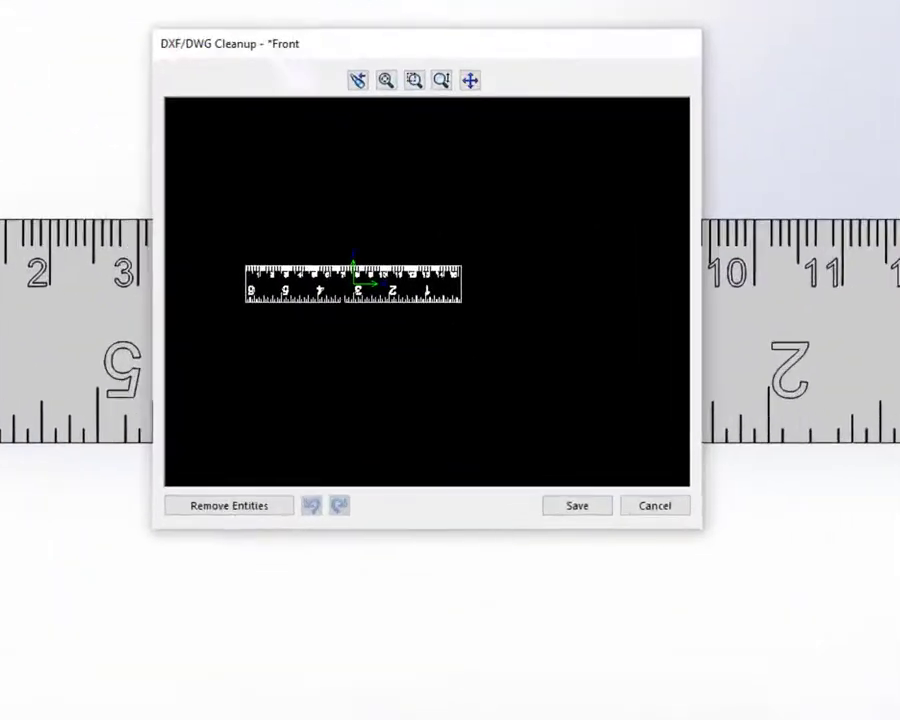
scroll(300, 280, down, 2)
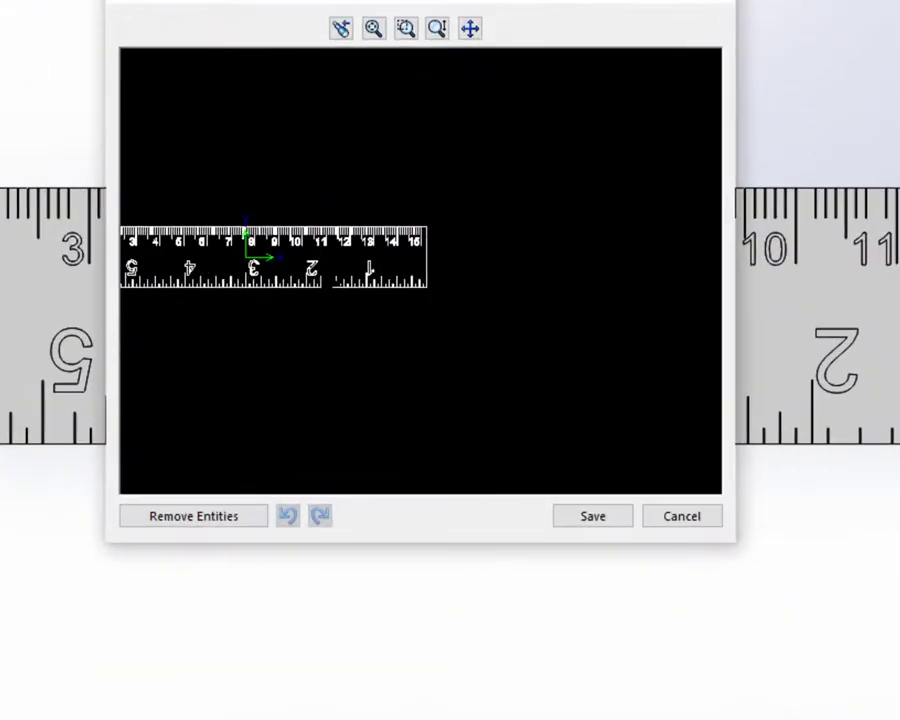
scroll(300, 280, up, 2)
scroll(300, 280, down, 1)
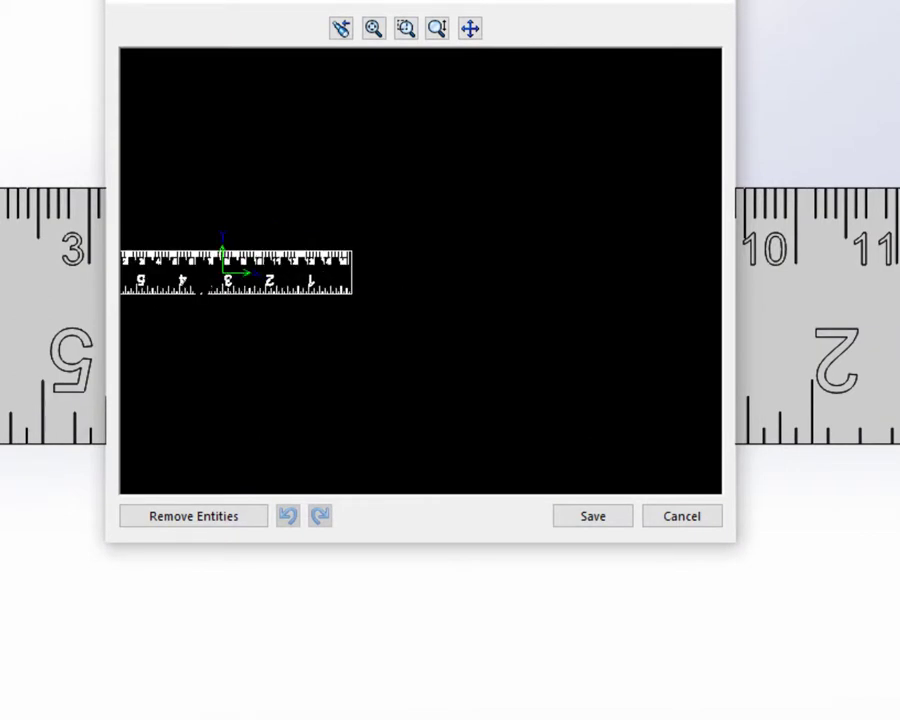
click(589, 518)
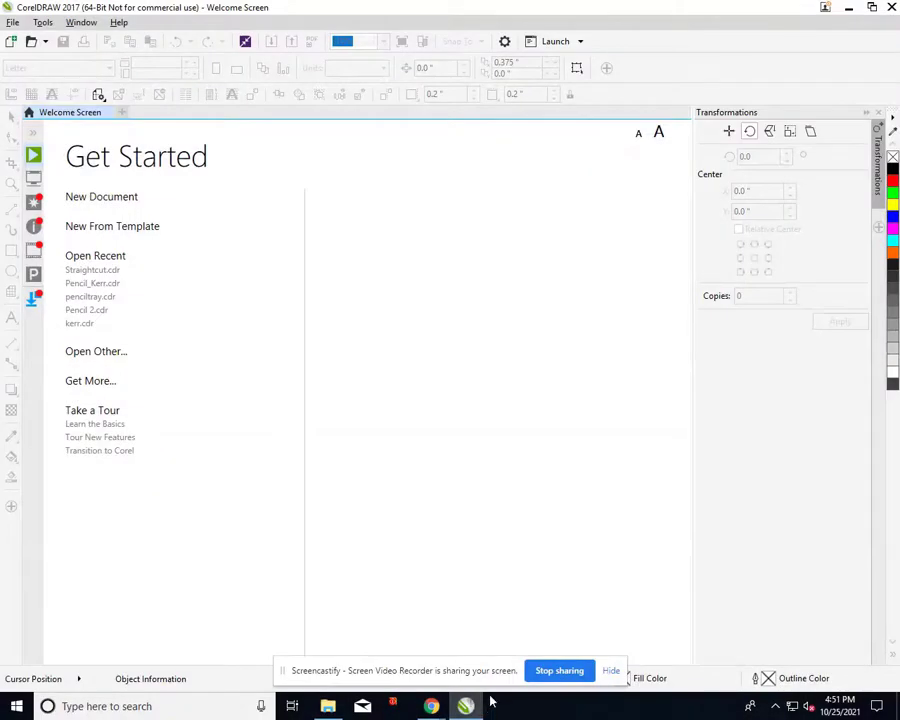
Create a new CMYK document named 'Ruler'.
click(90, 198)
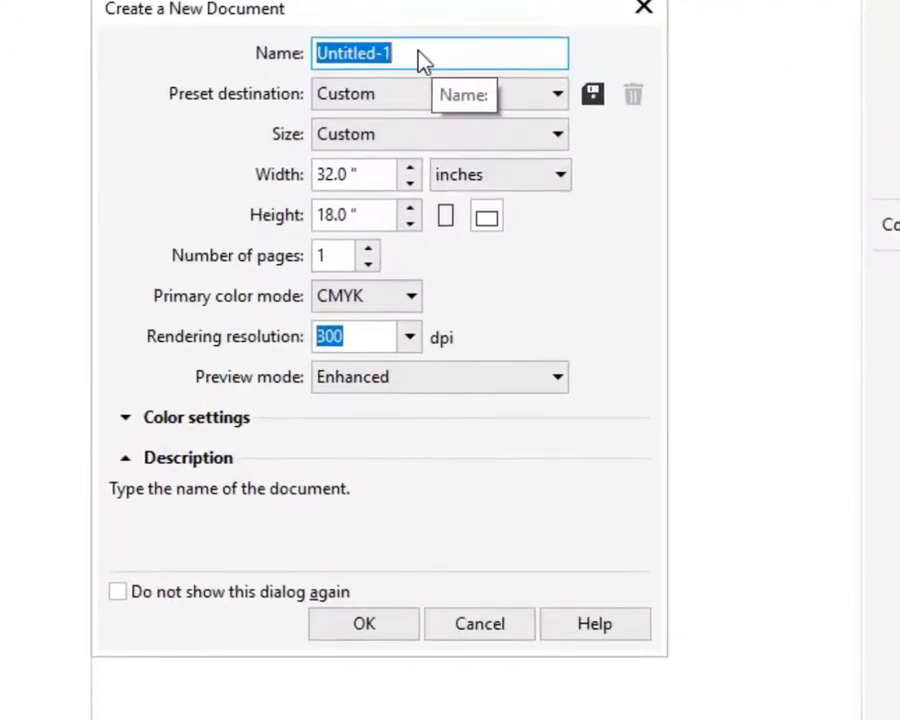
text(Ruler)
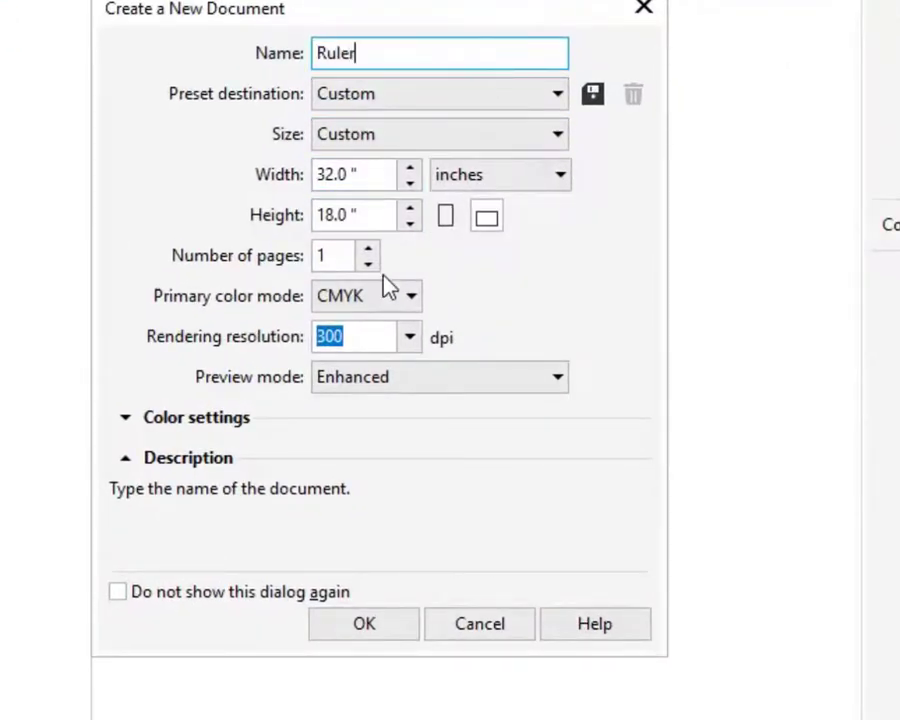
click(392, 300)
click(390, 300)
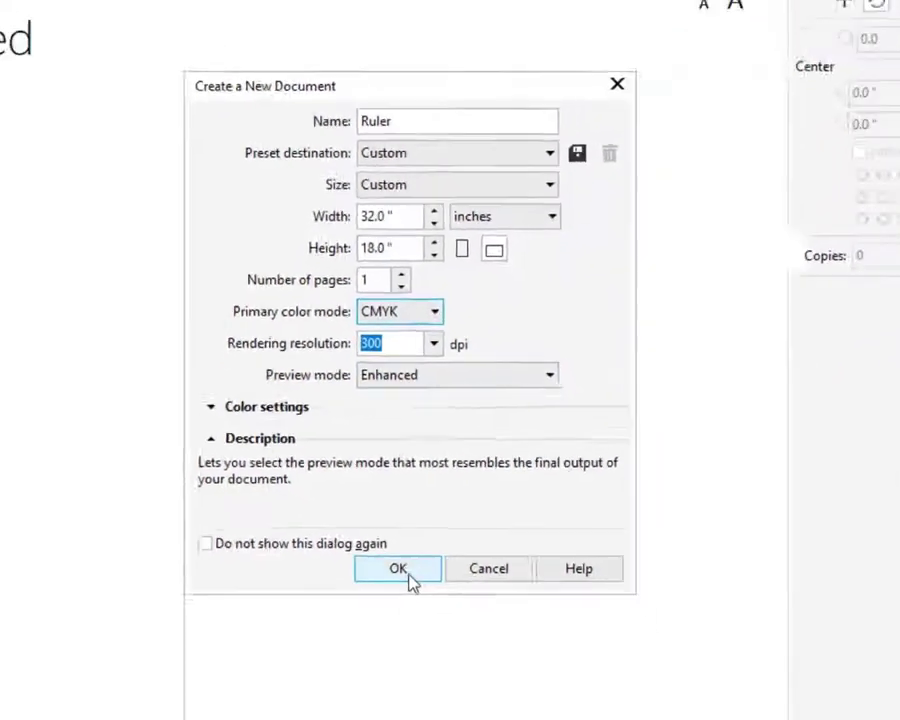
click(405, 572)
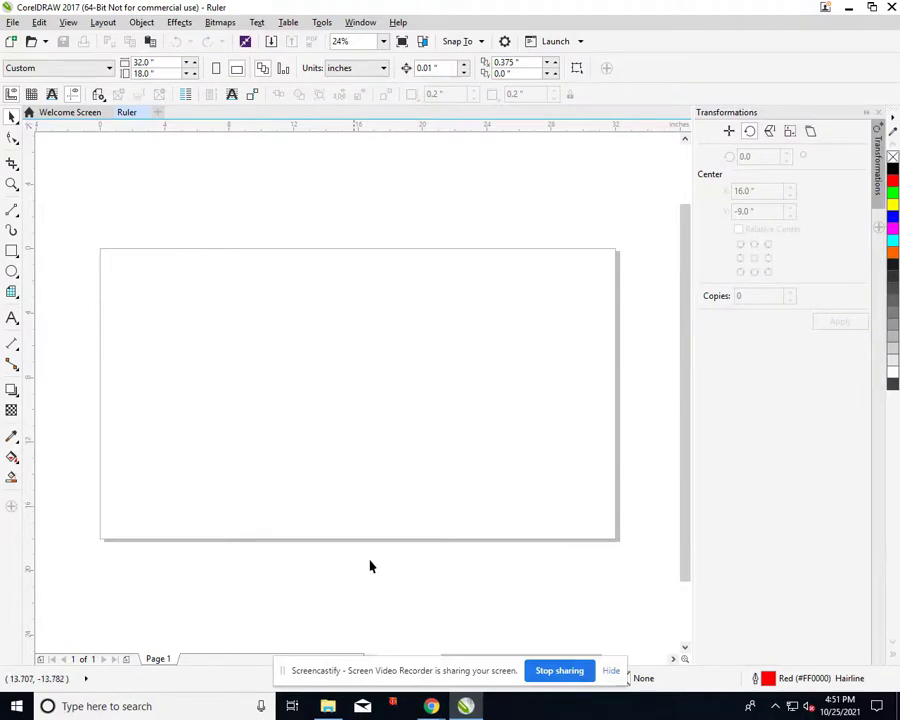
Drag the ruler 1.3.2-1 DXF from drive F: onto the CorelDRAW page and import it at 1:1.
click(327, 706)
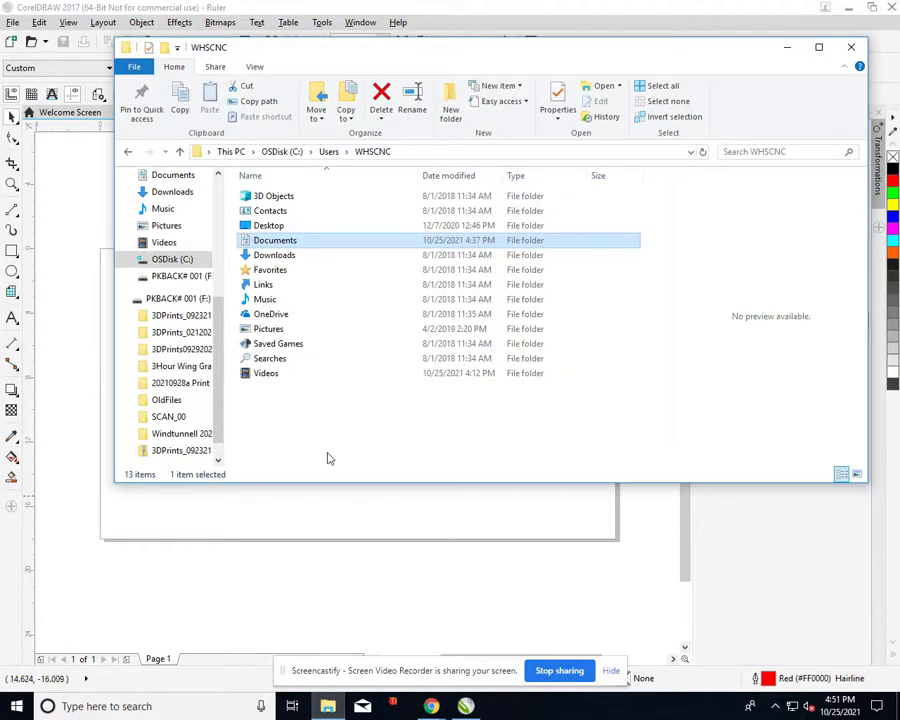
click(172, 298)
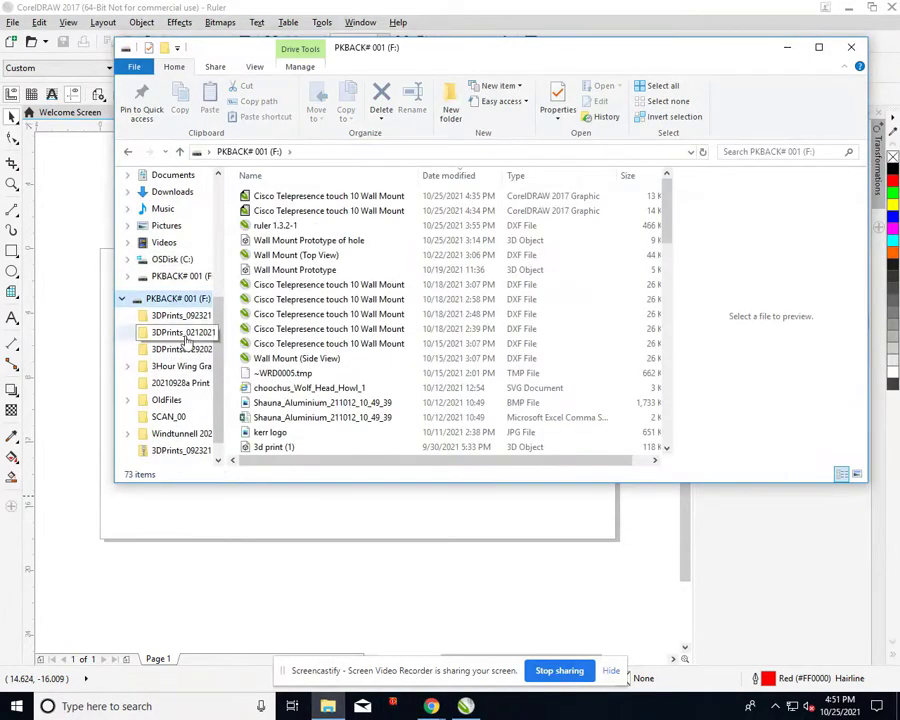
click(262, 229)
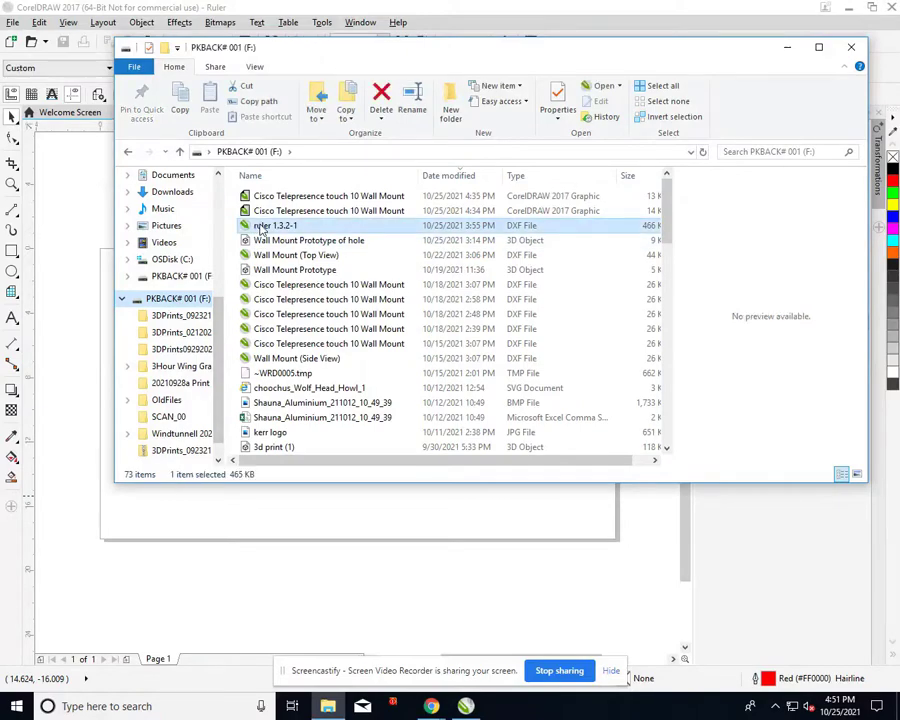
drag(262, 229, 252, 524)
drag(494, 440, 518, 508)
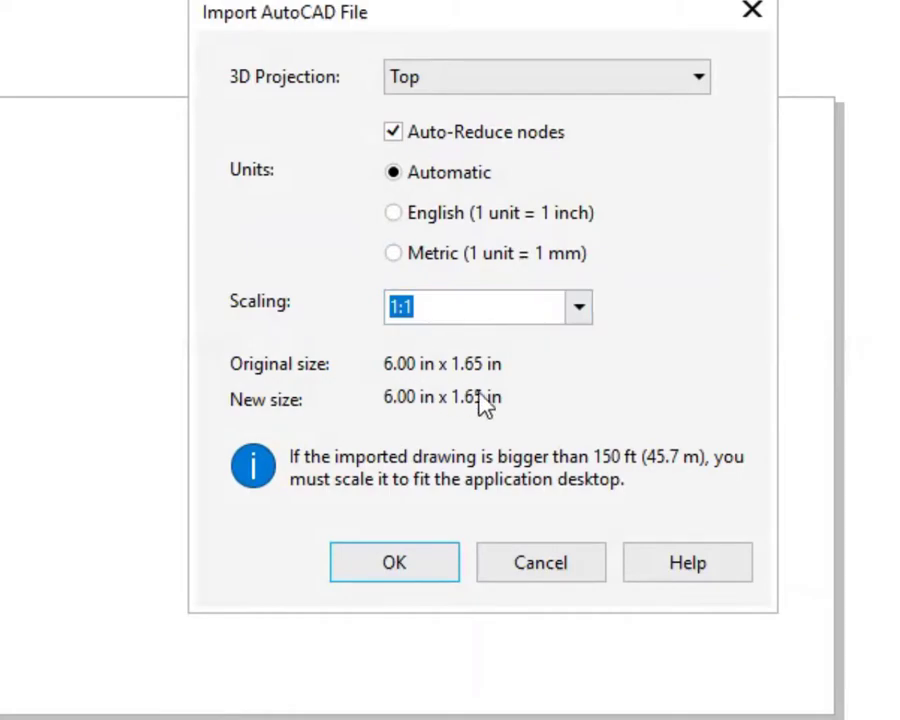
click(413, 566)
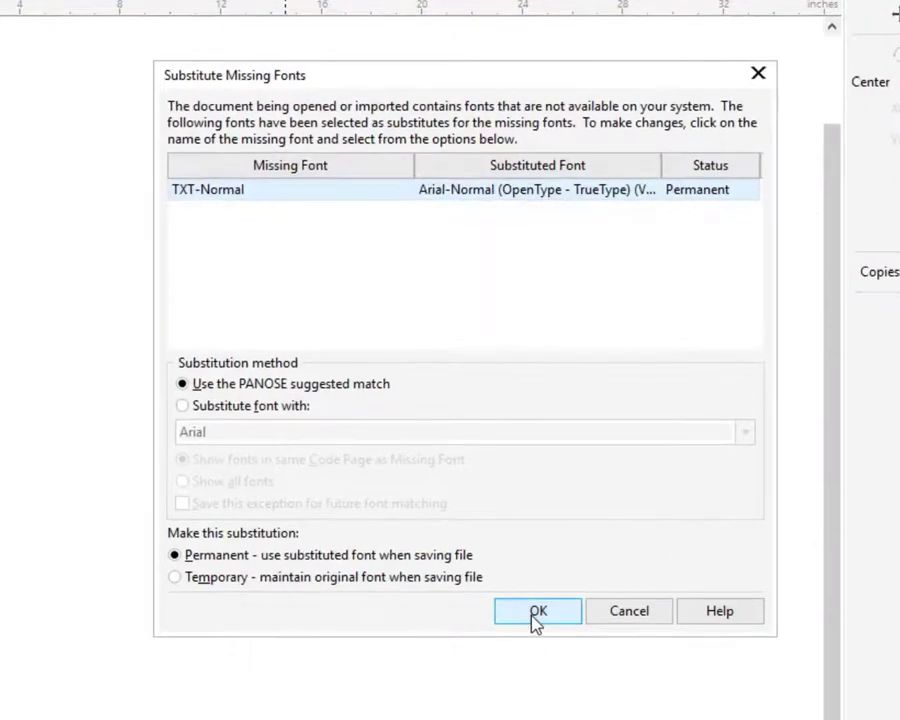
Accept Arial as the substitute font and move the ruler group to the page's top-left.
click(535, 614)
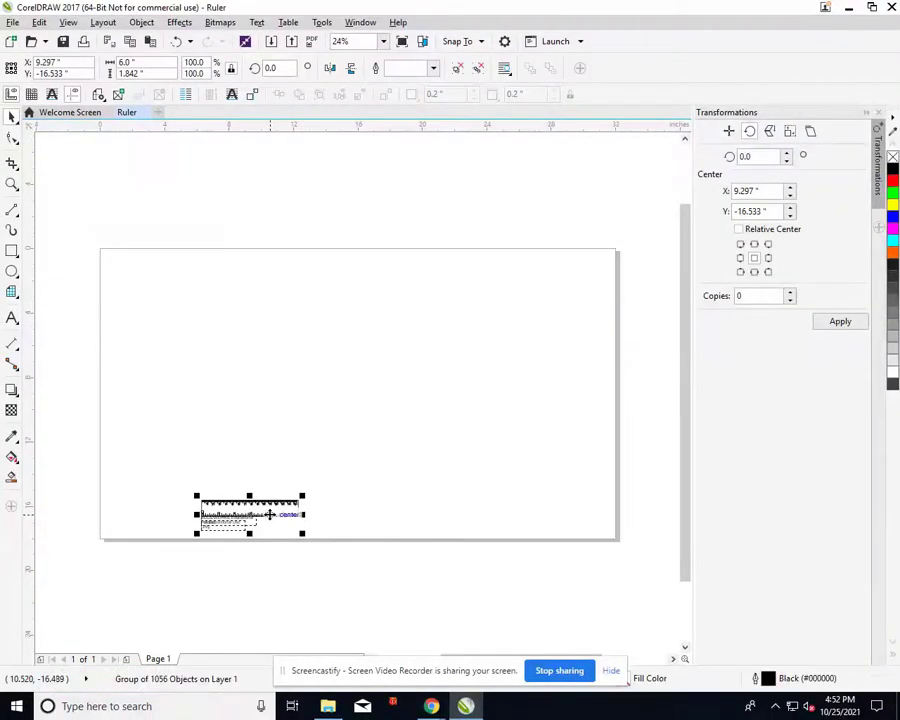
drag(269, 514, 208, 305)
scroll(150, 300, up, 4)
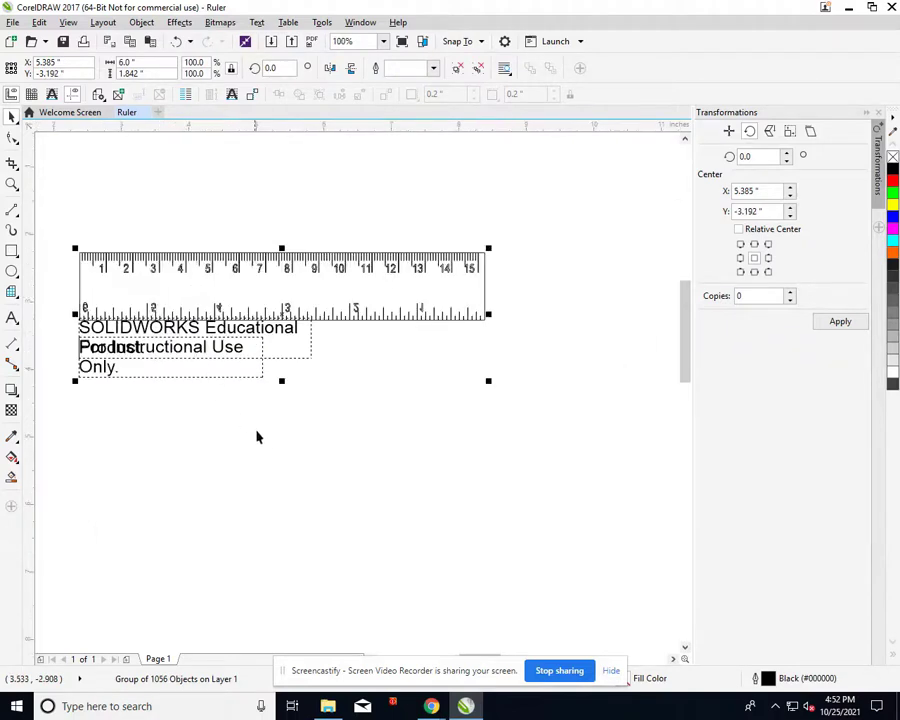
click(195, 393)
Ungroup the imported ruler into separate objects with Ungroup Objects.
click(195, 380)
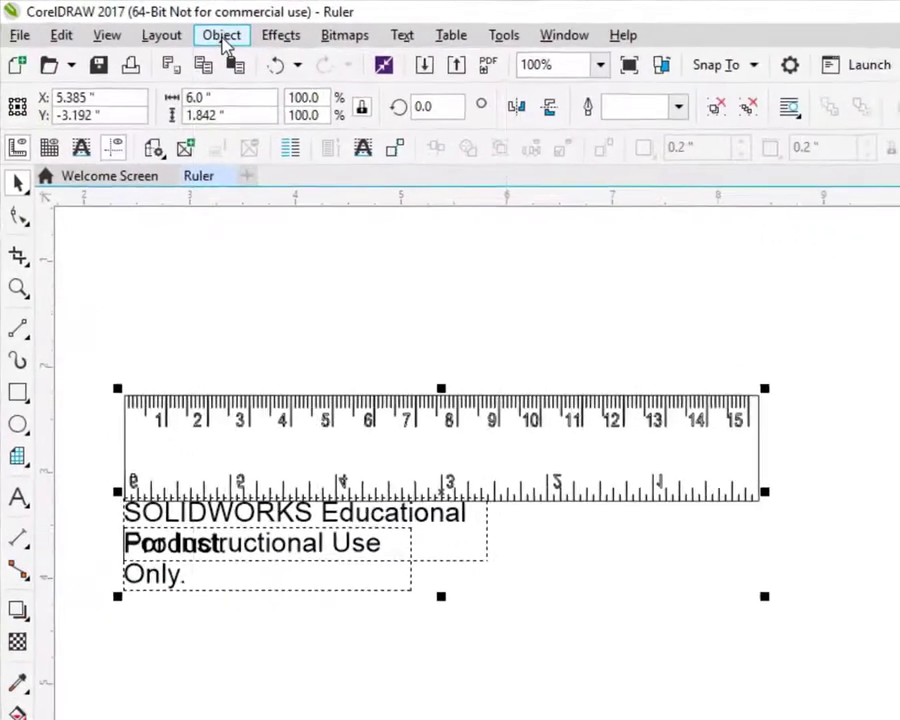
click(222, 36)
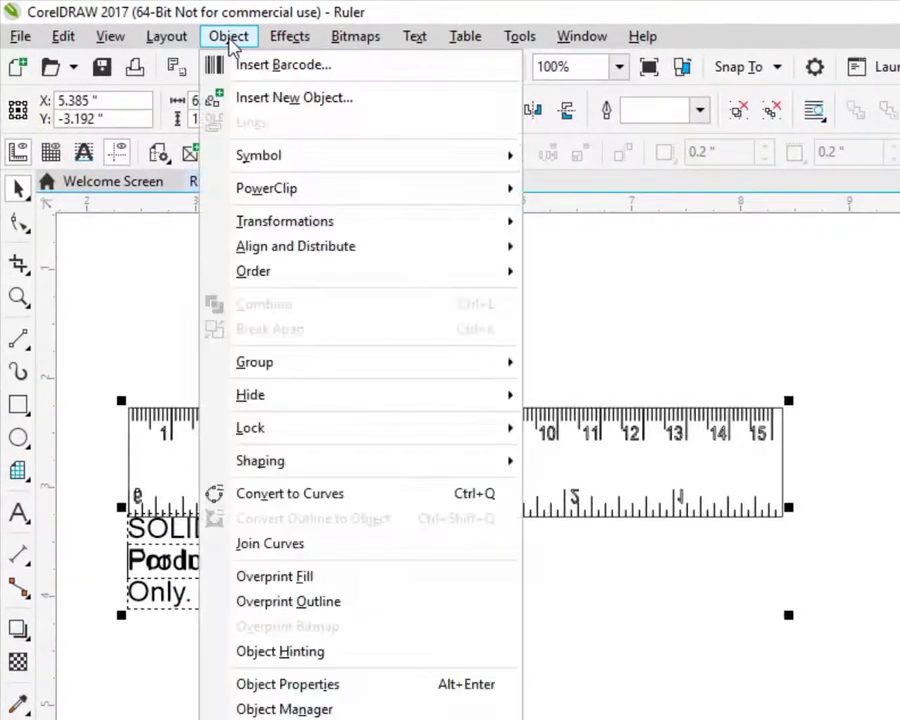
mouse_move(418, 367)
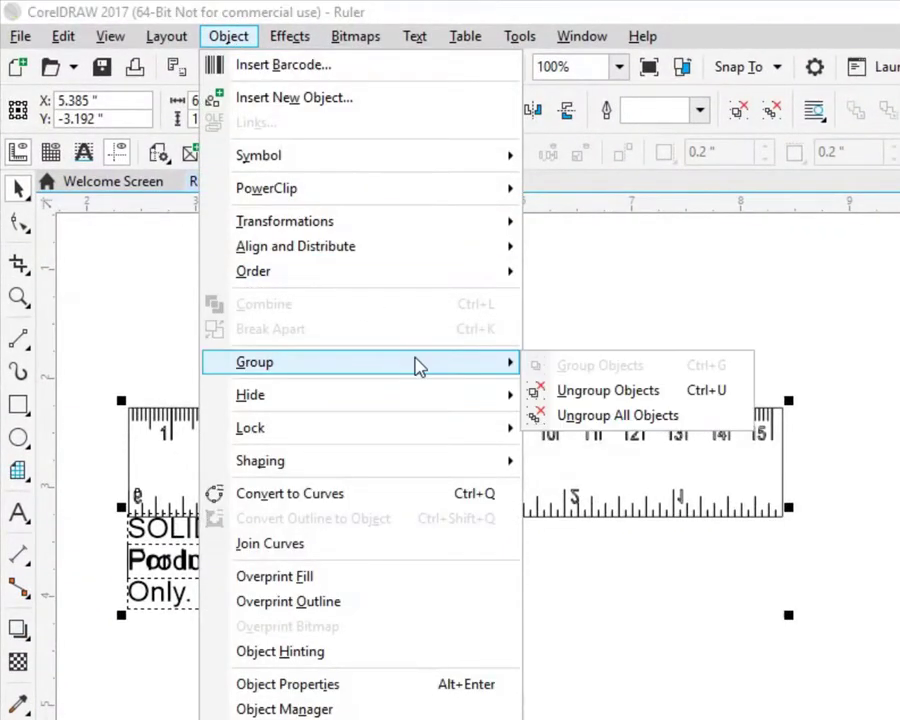
click(608, 391)
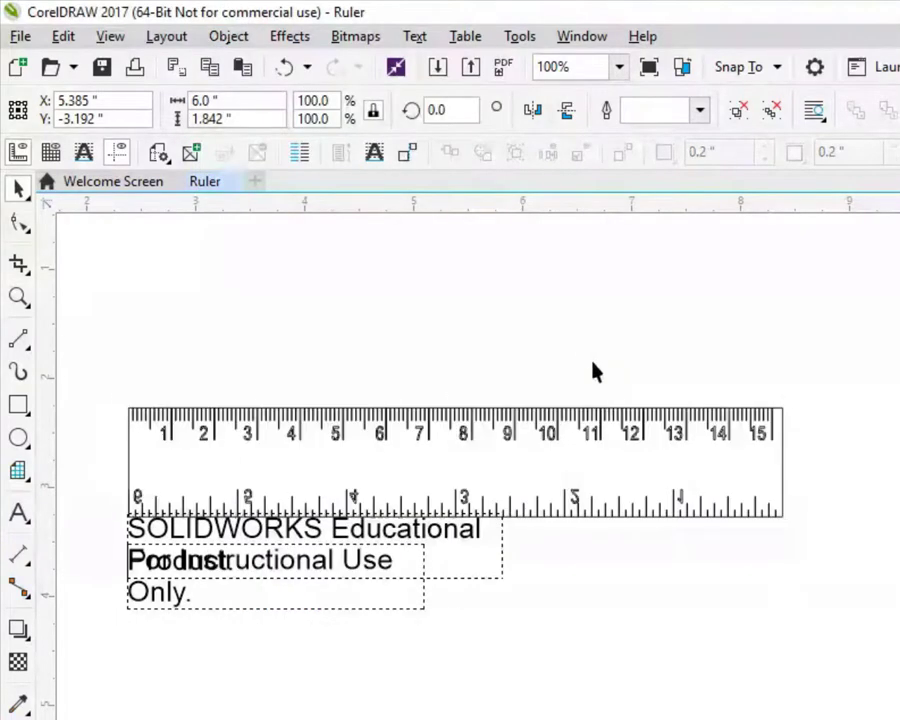
click(577, 346)
Delete the 'For Instructional Use Only.' and 'SOLIDWORKS Educational Product.' texts, then select the remaining ruler parts.
click(384, 603)
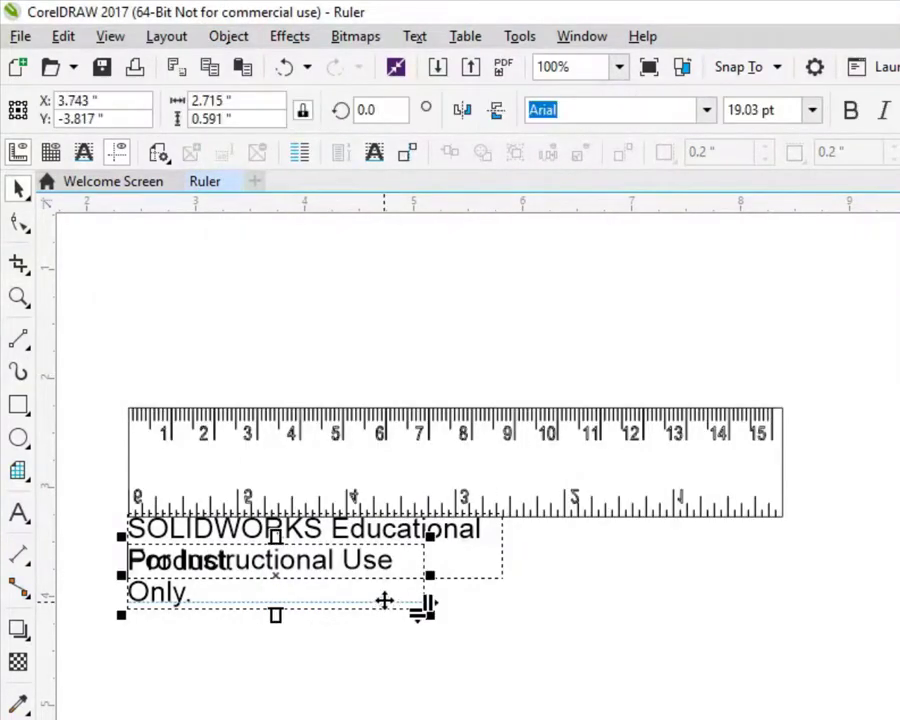
key(Delete)
click(386, 571)
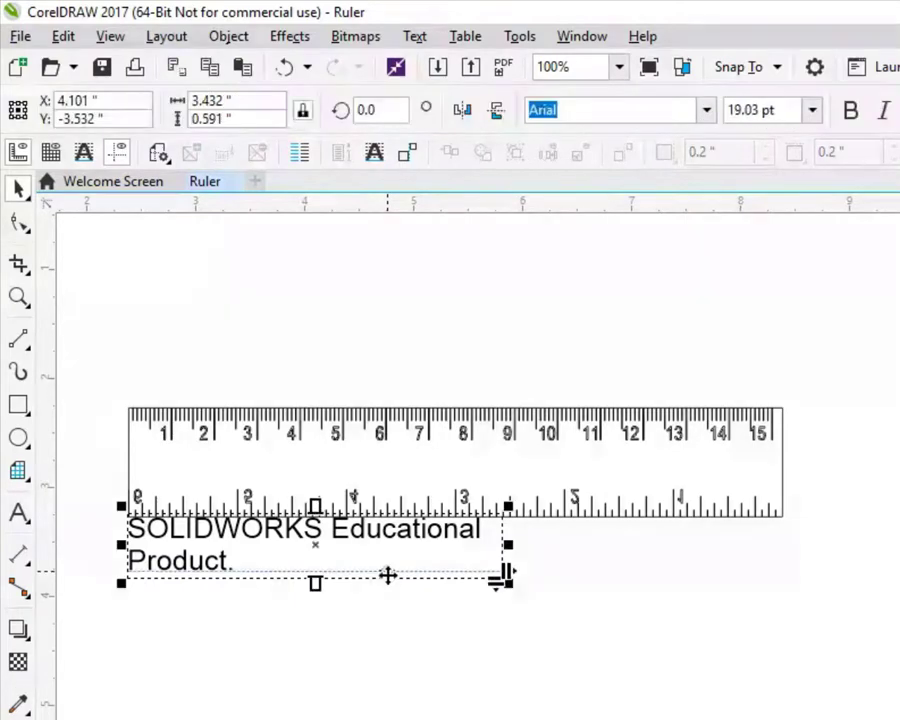
key(Delete)
drag(864, 542, 88, 364)
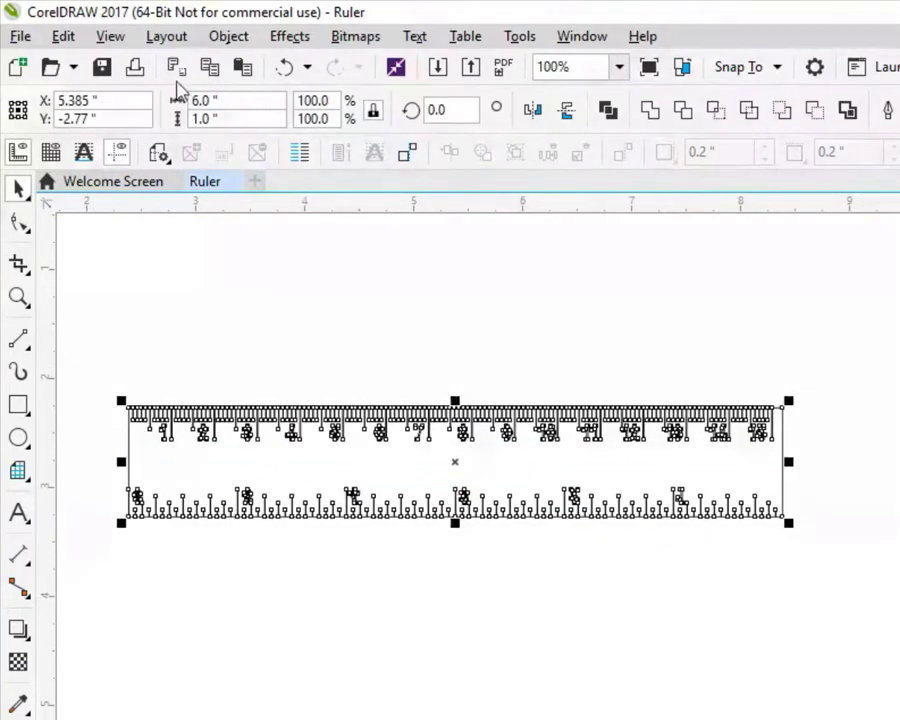
Group the selected ruler parts into one 6.0 × 1.0 in object and reselect it.
click(228, 38)
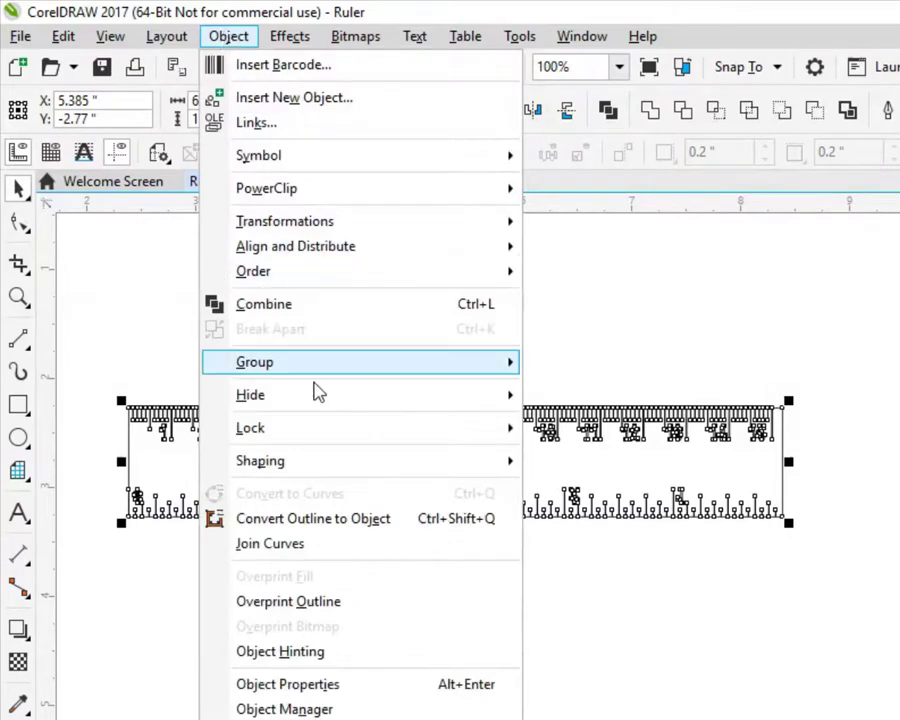
mouse_move(321, 372)
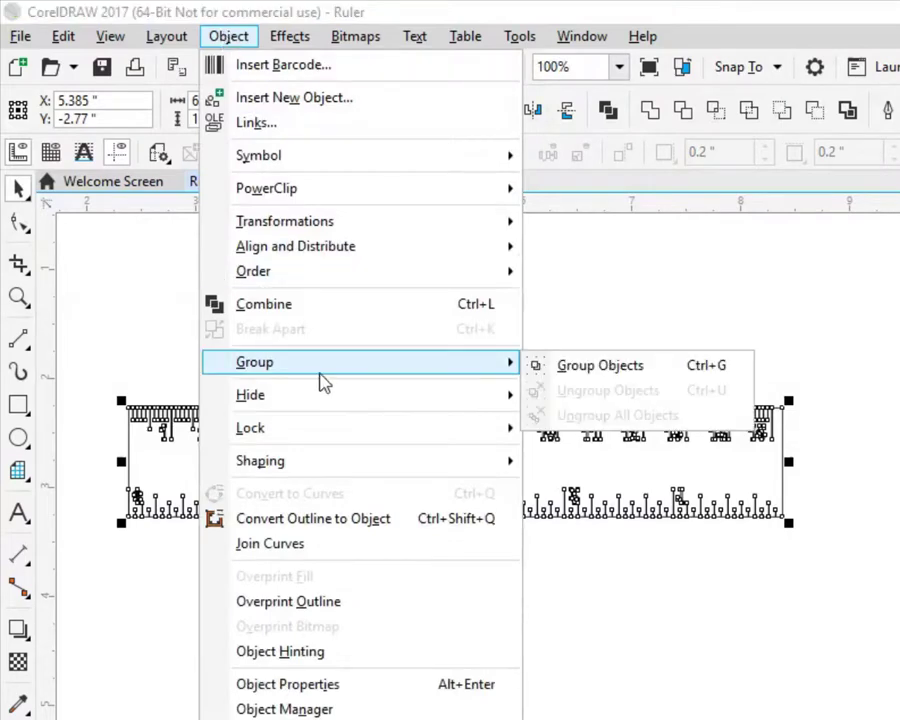
click(595, 372)
click(428, 588)
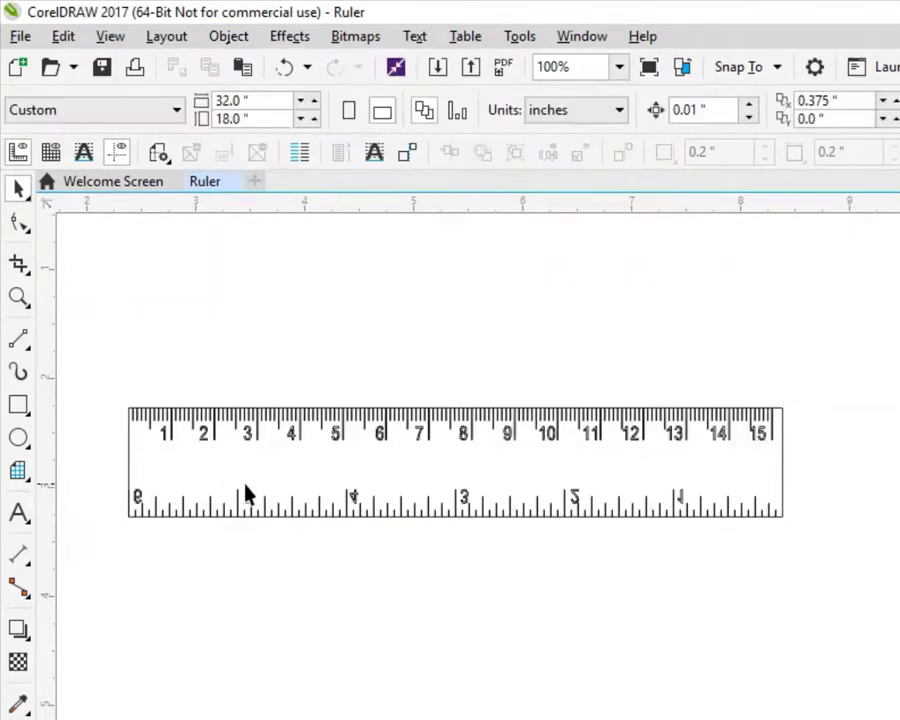
click(275, 516)
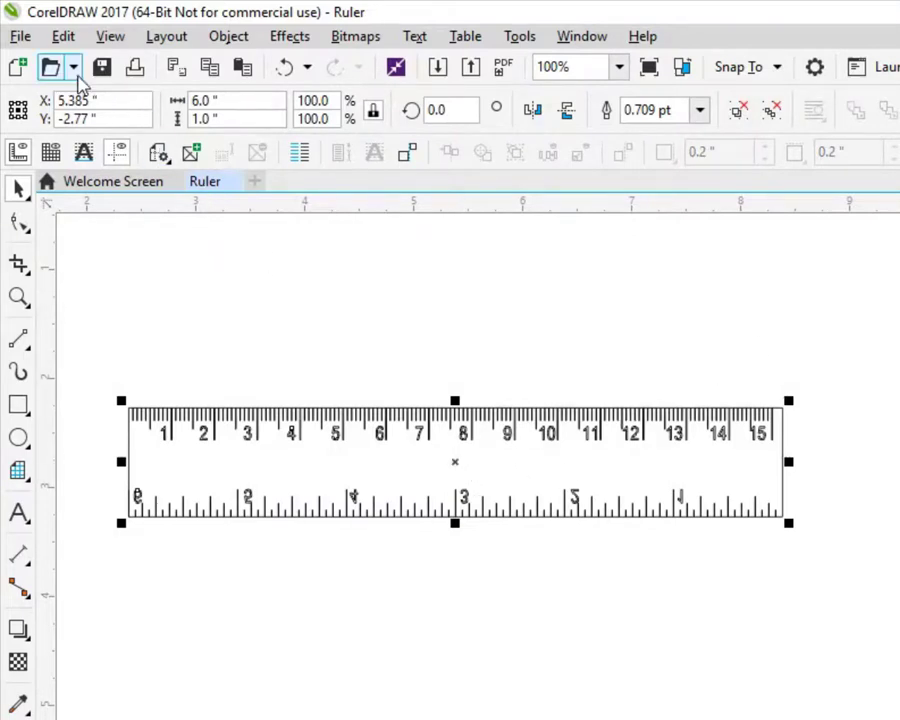
click(110, 98)
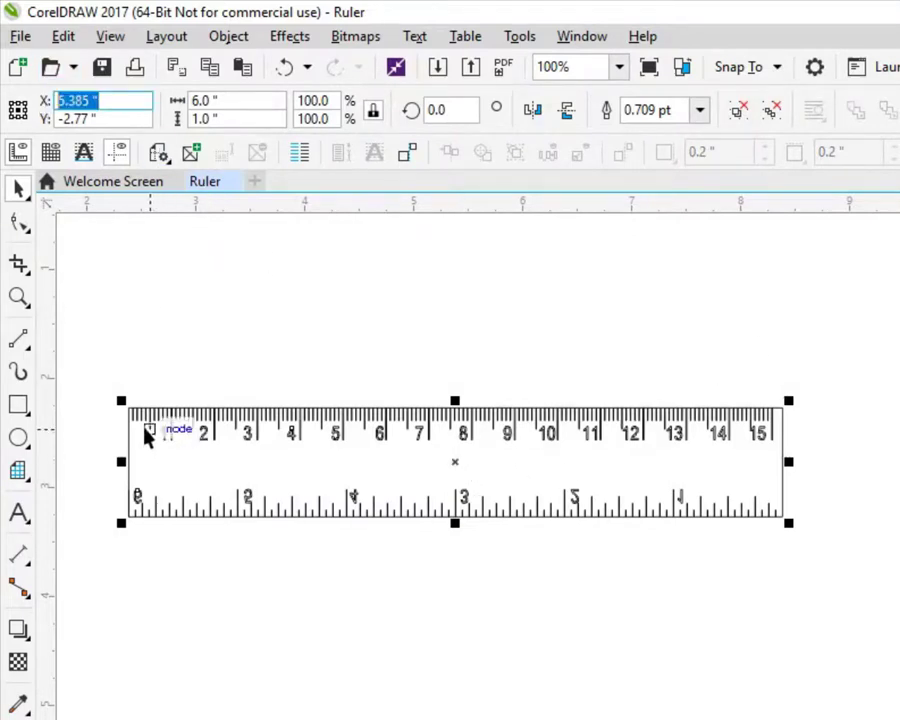
click(206, 336)
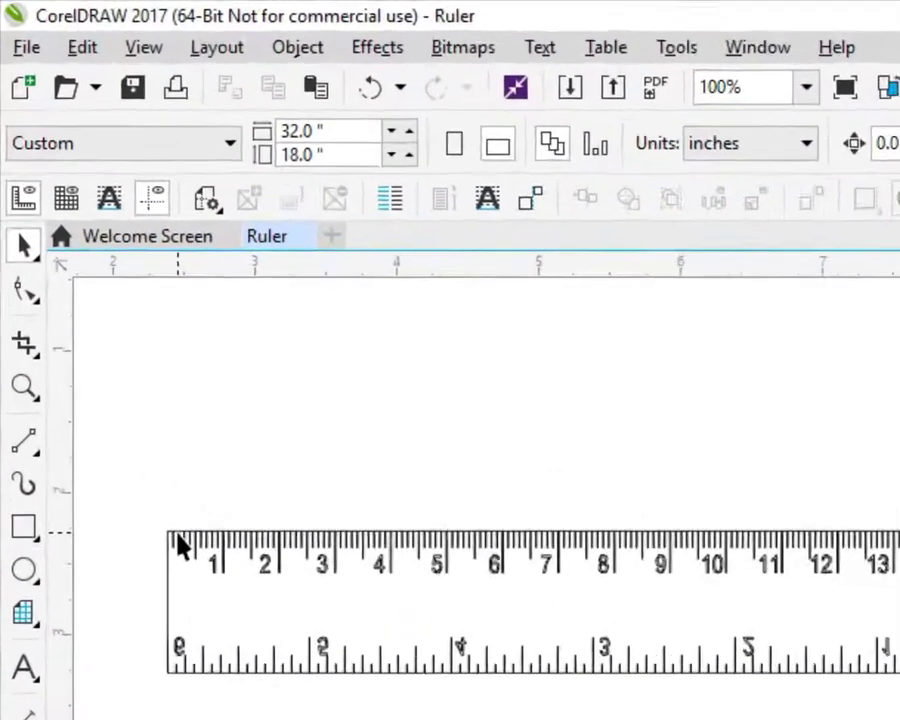
Anchor the grouped ruler at its top-left reference point and position it at 0.1, 0.1 inches.
click(180, 545)
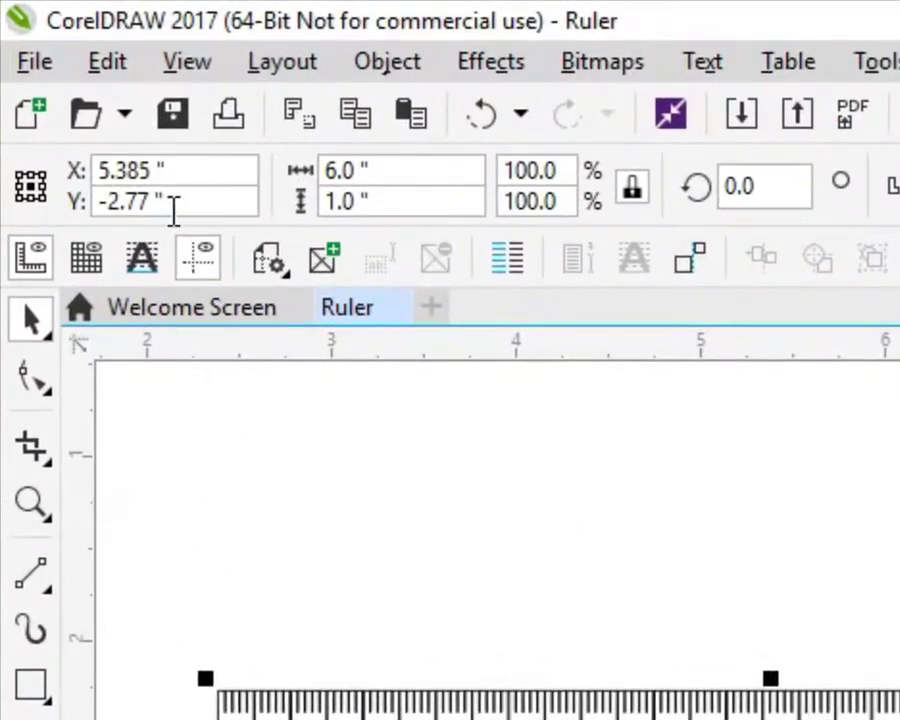
click(20, 178)
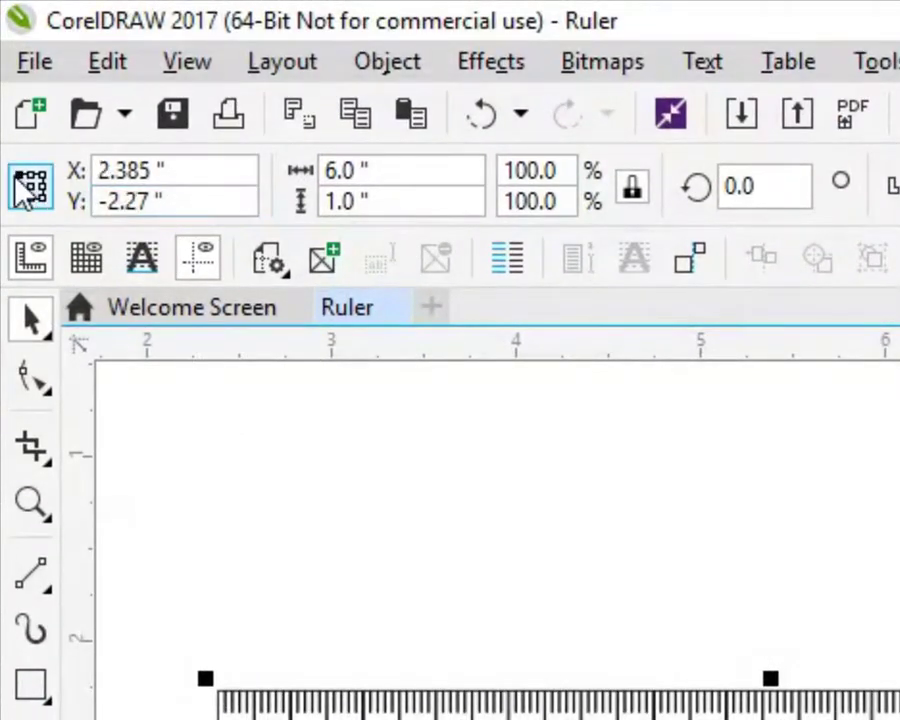
click(187, 172)
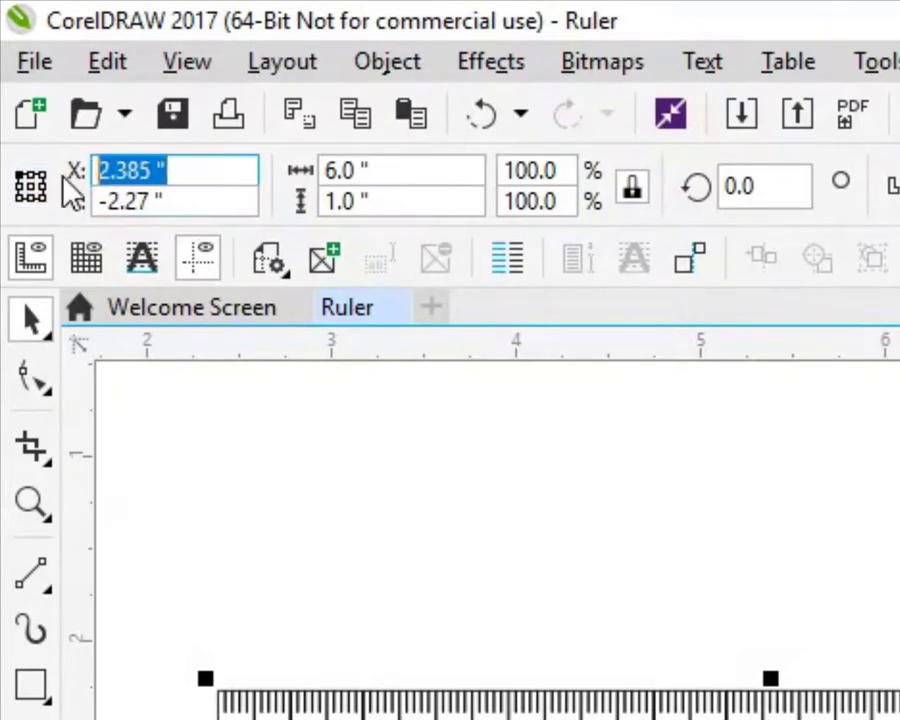
text(.1)
key(Return)
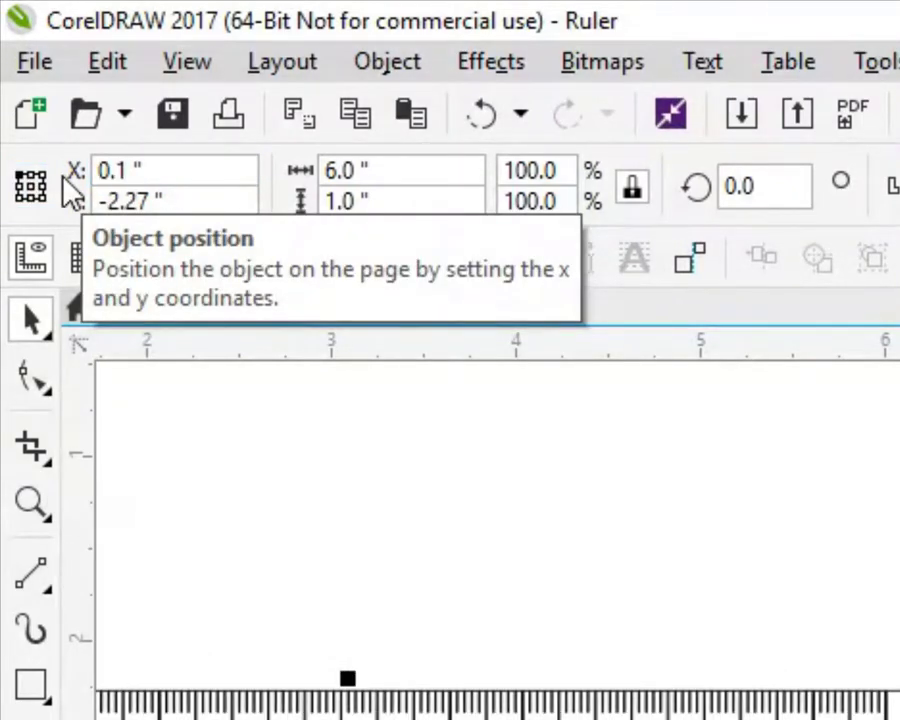
click(172, 195)
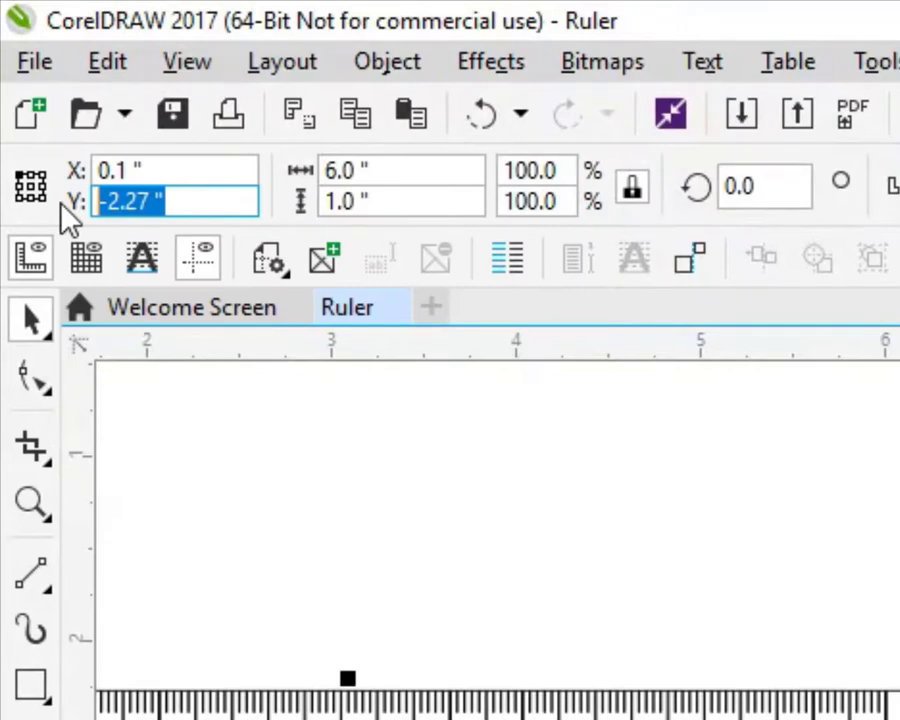
text(.1)
key(Return)
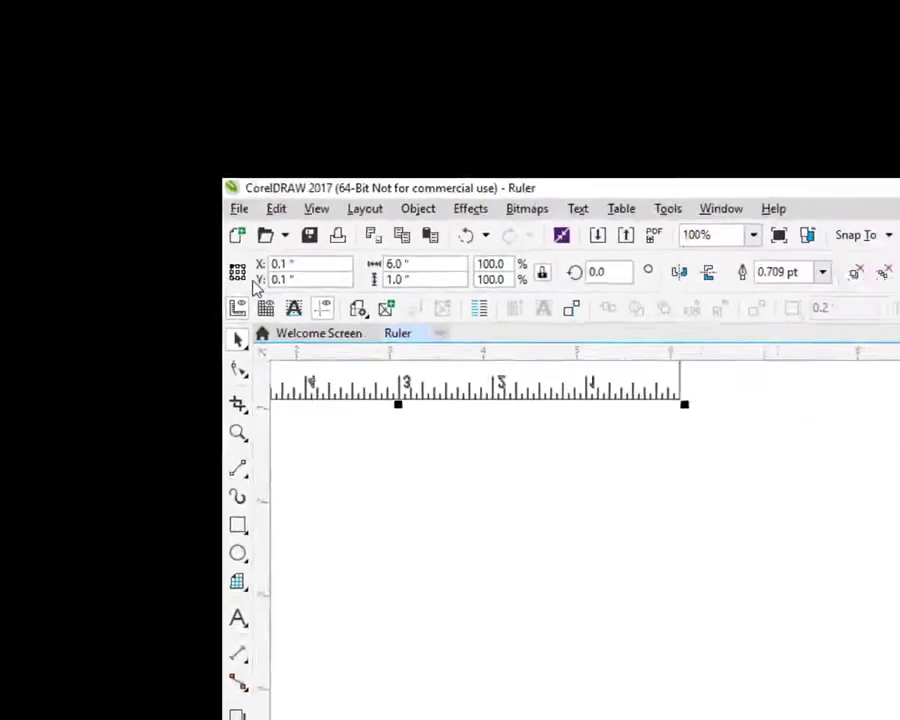
Drag the ruler slightly lower on the page.
scroll(376, 422, down, 2)
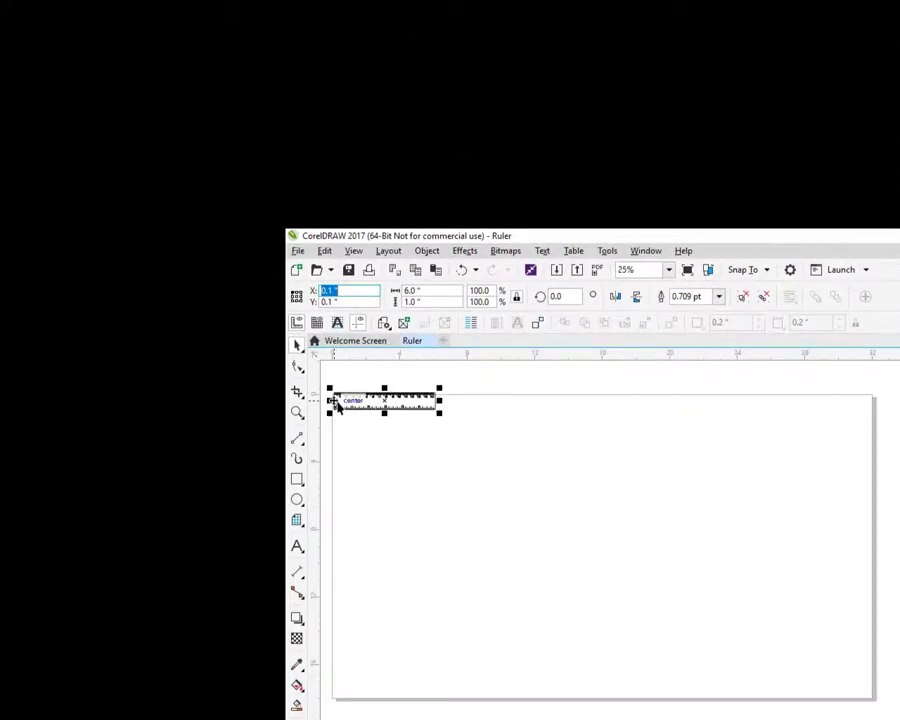
scroll(330, 388, up, 1)
scroll(330, 388, up, 2)
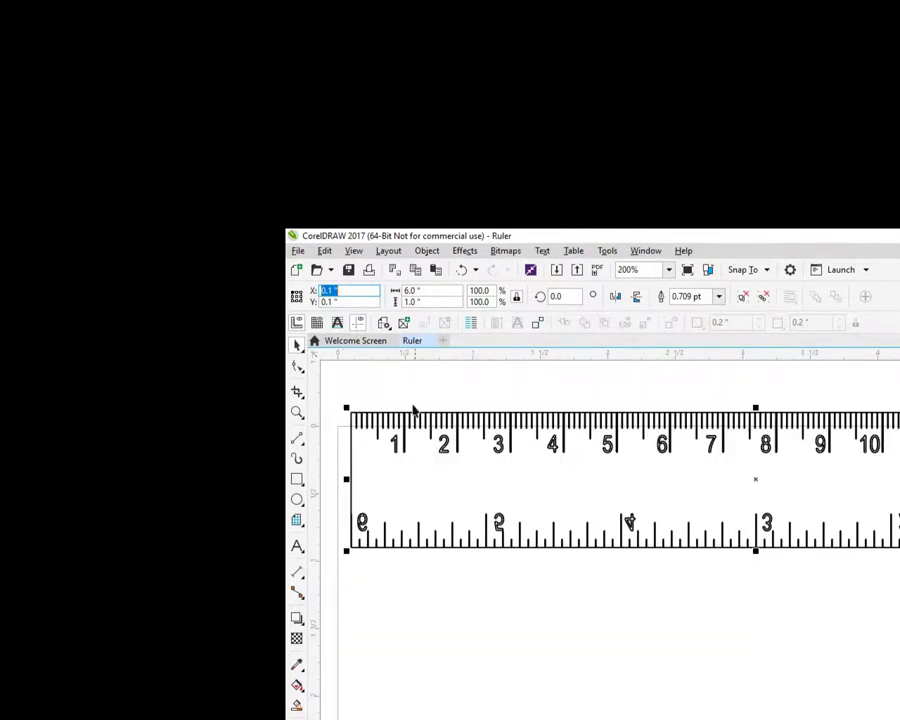
click(602, 484)
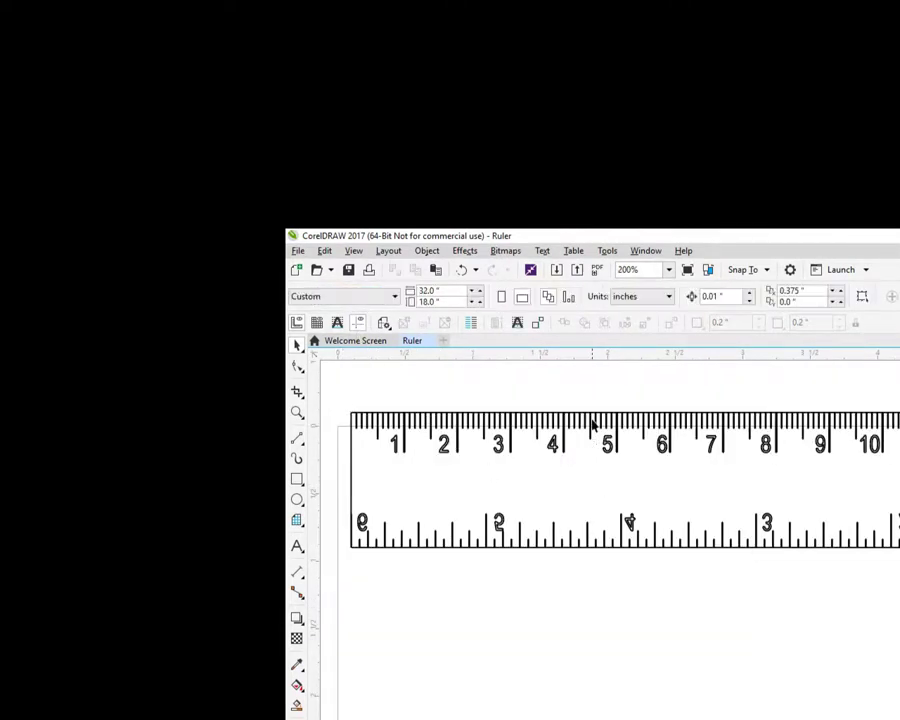
drag(597, 419, 592, 457)
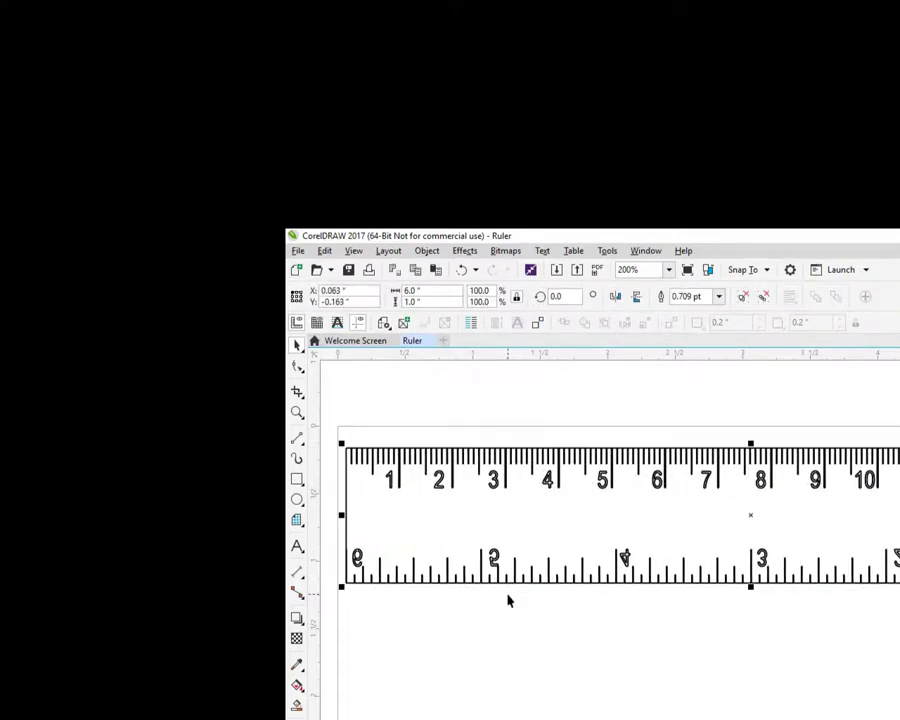
click(385, 498)
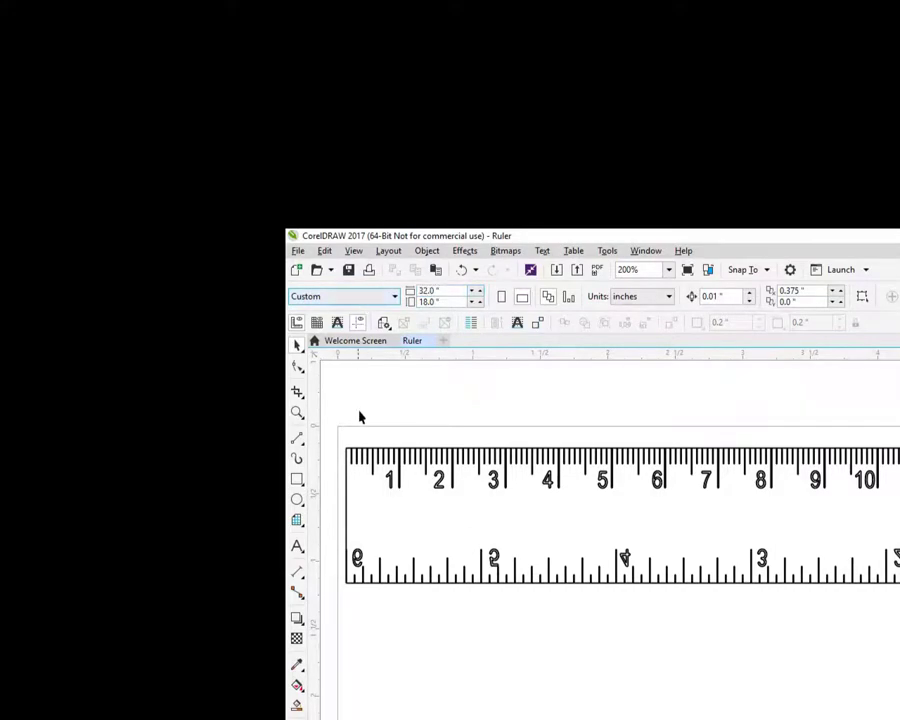
Set the ruler's Y position to -0.1 inches, then marquee-select the whole ruler group.
click(388, 453)
double_click(318, 290)
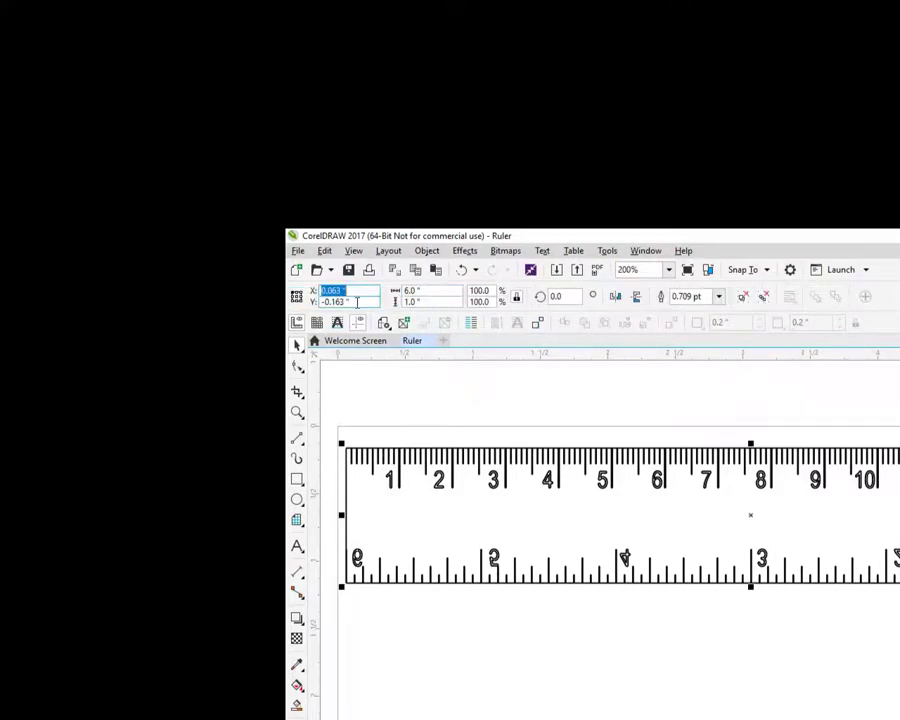
key(Tab)
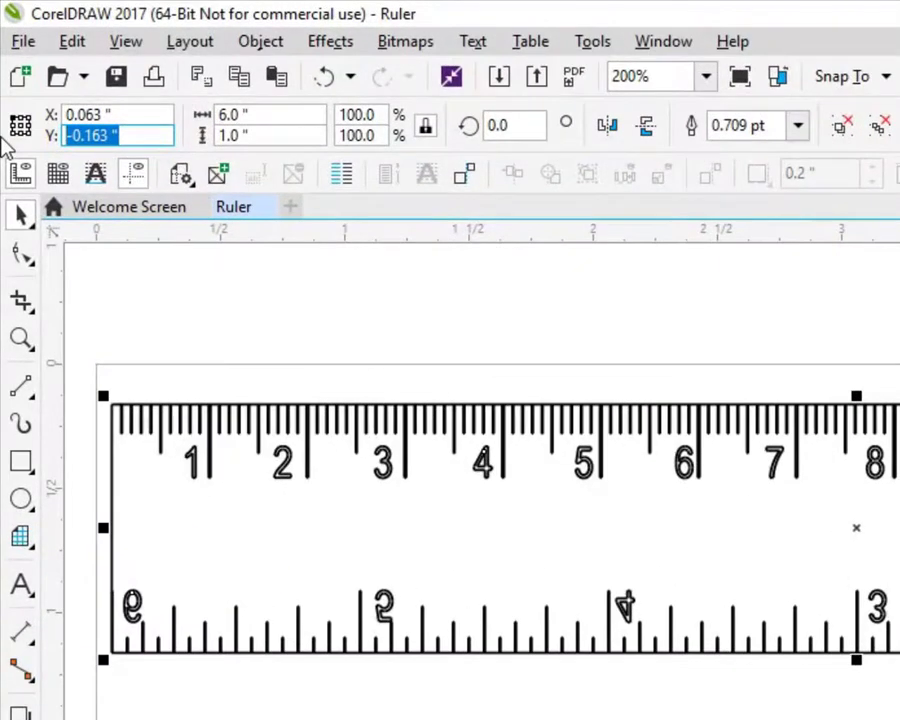
text(-0.1)
key(Return)
key(shift+Tab)
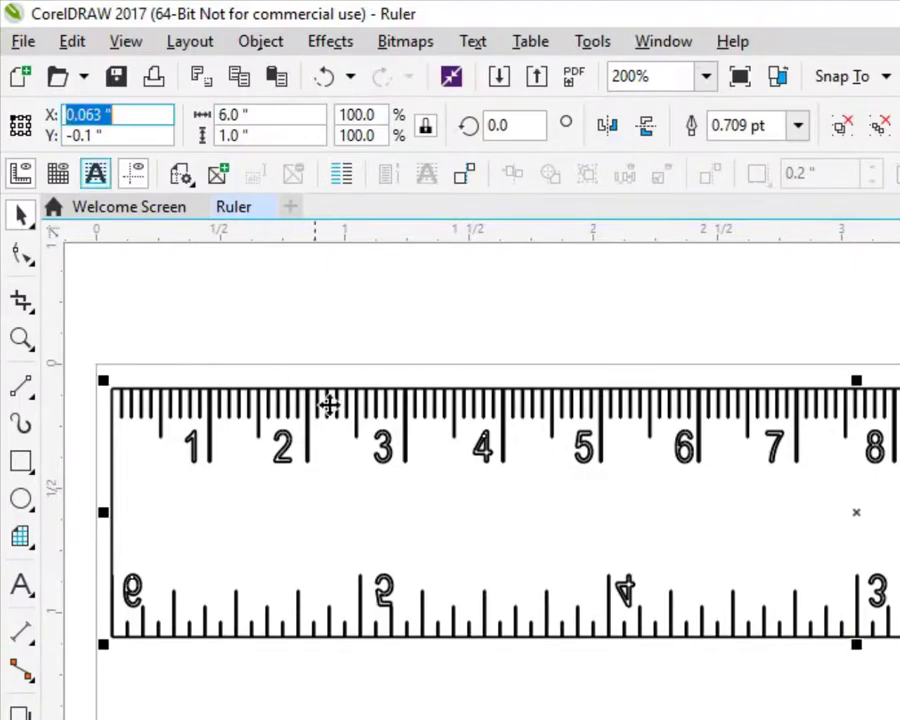
key(Escape)
scroll(676, 715, up, 1)
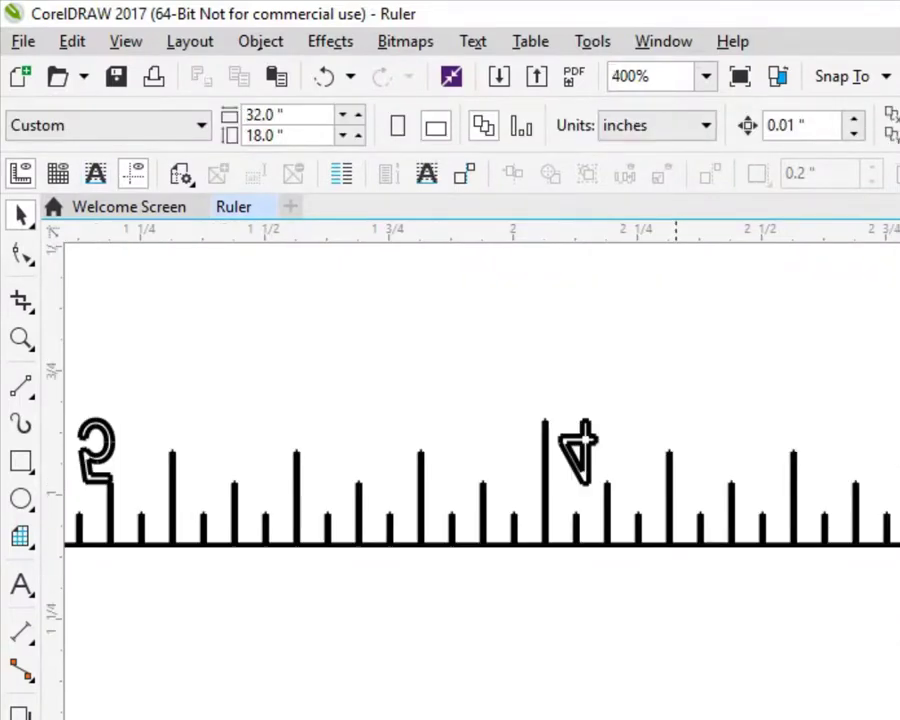
scroll(676, 715, down, 2)
drag(899, 712, 359, 517)
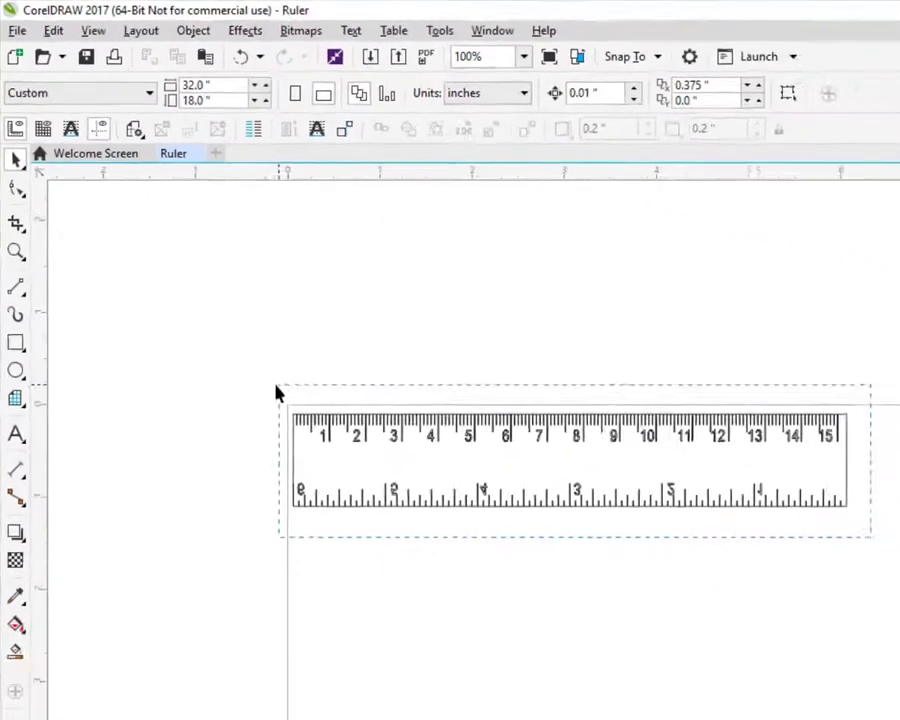
Change the ruler group's outline width from 0.709 pt to Hairline.
click(433, 68)
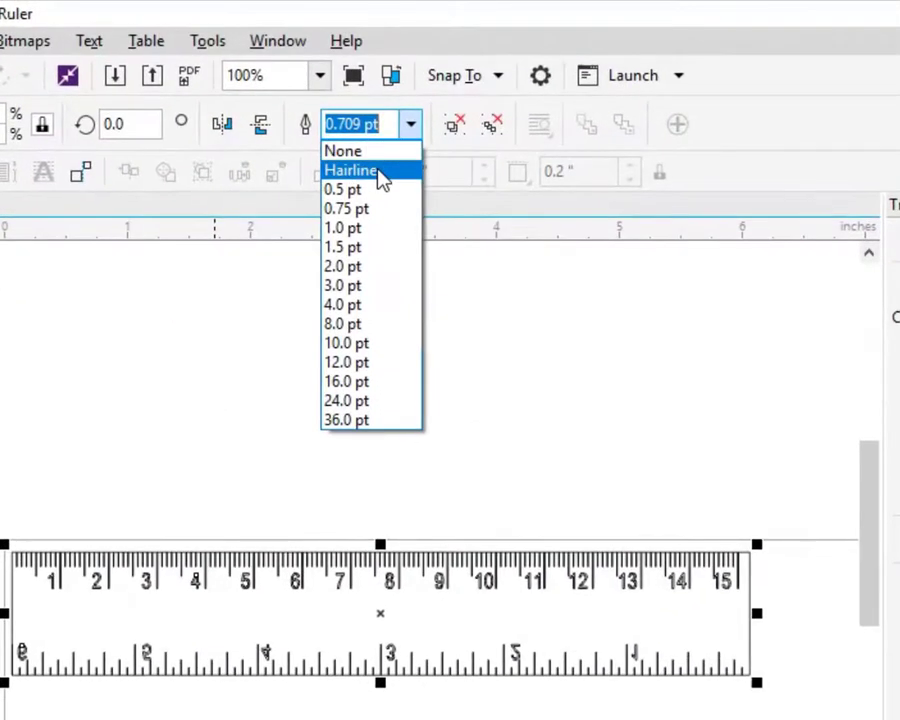
click(381, 172)
key(Escape)
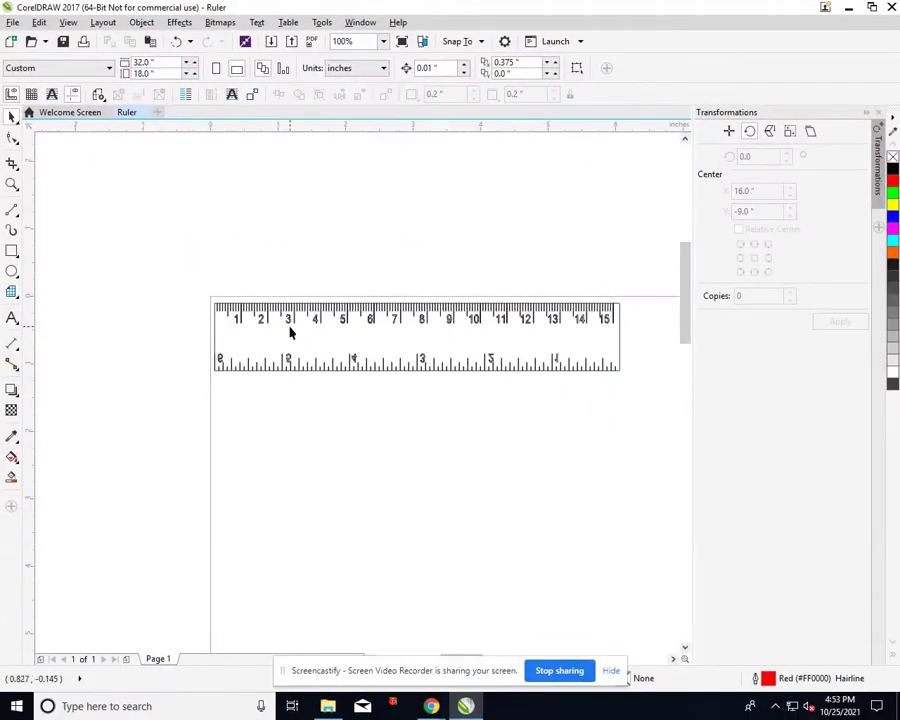
click(299, 308)
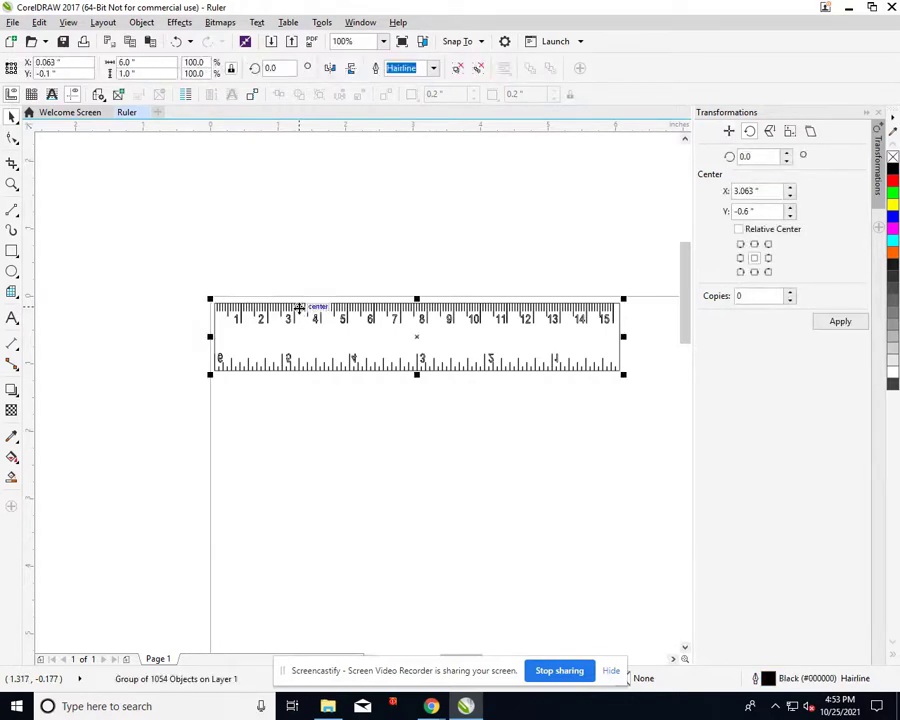
Ungroup the ruler and give its bottom and right edge lines red outlines.
click(134, 23)
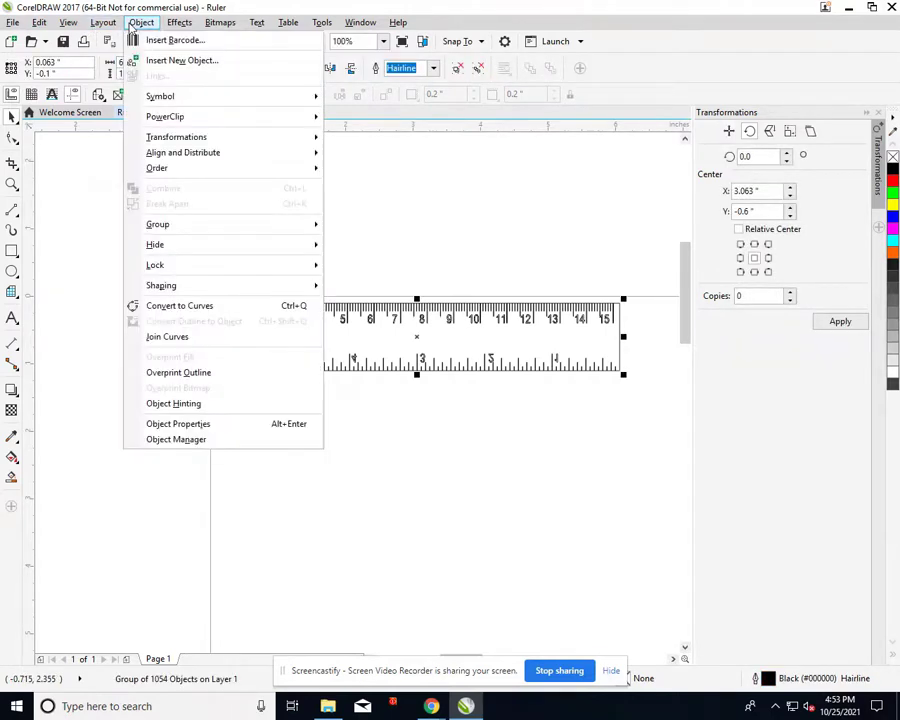
mouse_move(274, 228)
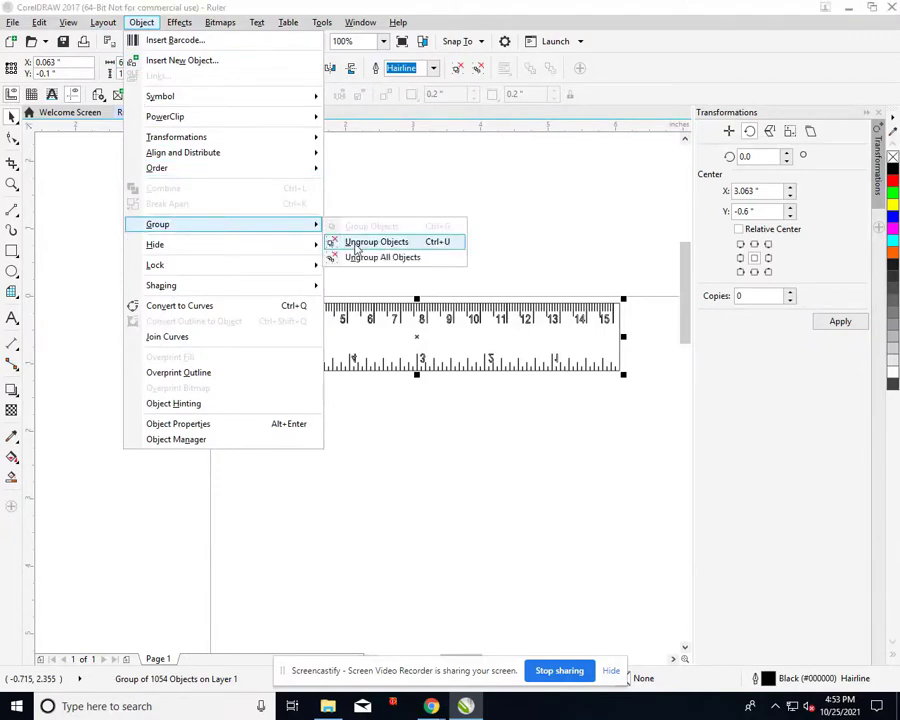
click(356, 243)
click(341, 388)
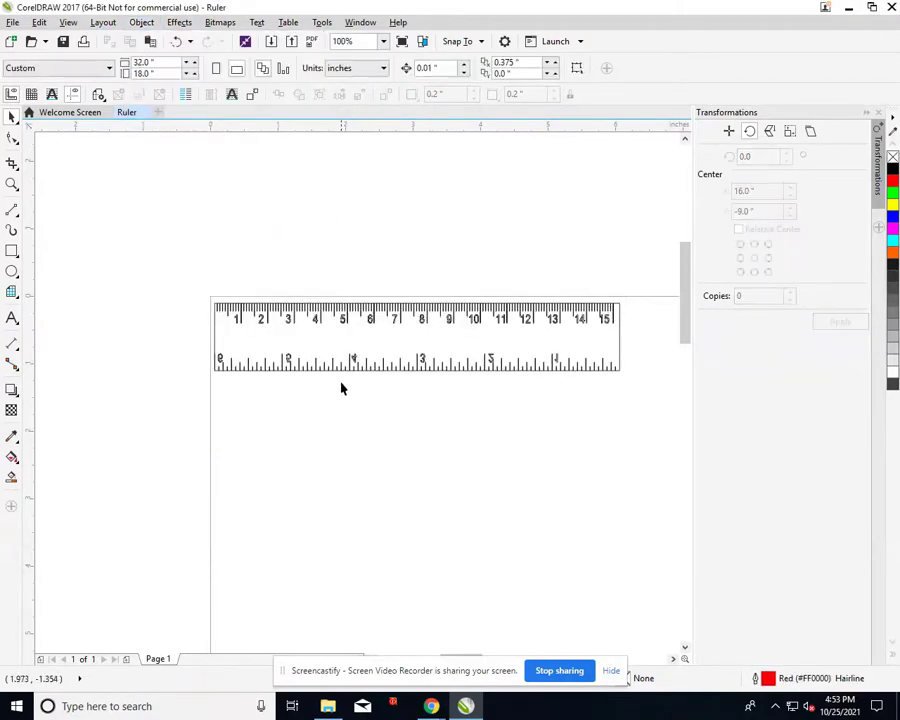
click(350, 374)
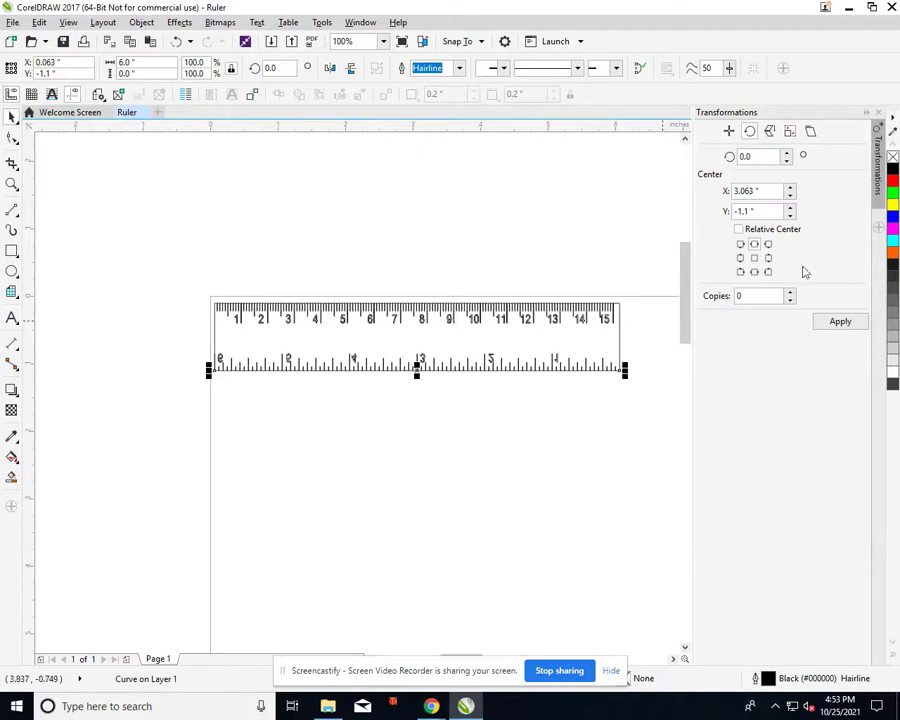
right_click(893, 180)
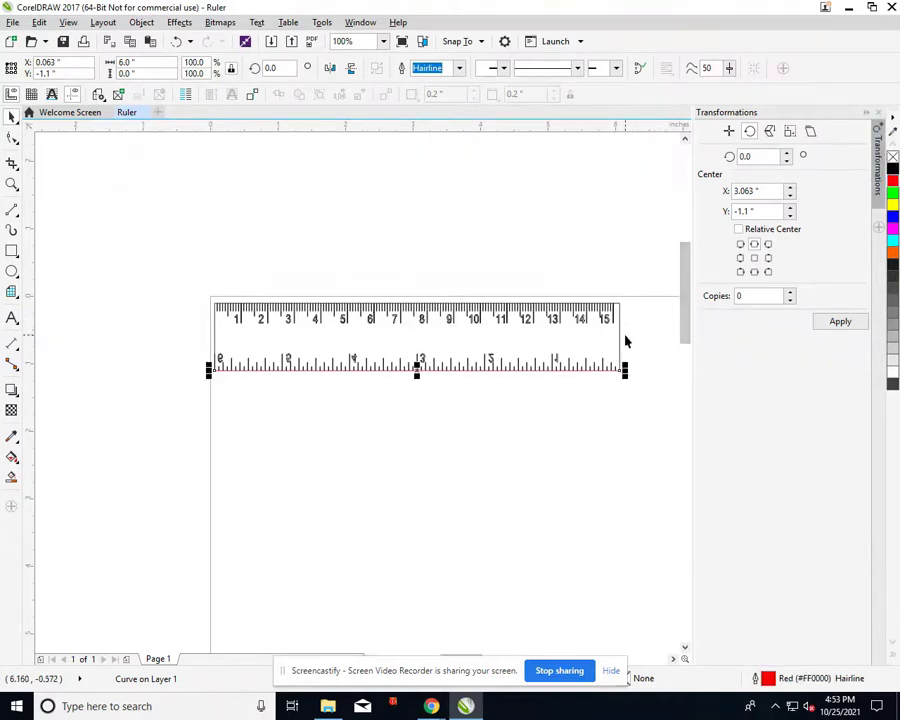
click(620, 345)
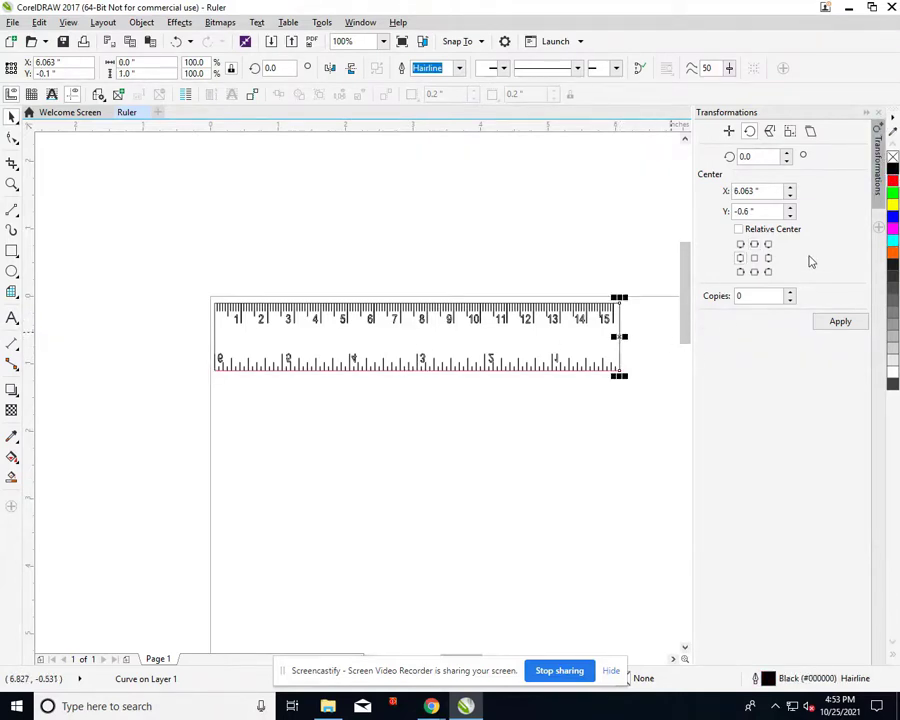
right_click(893, 180)
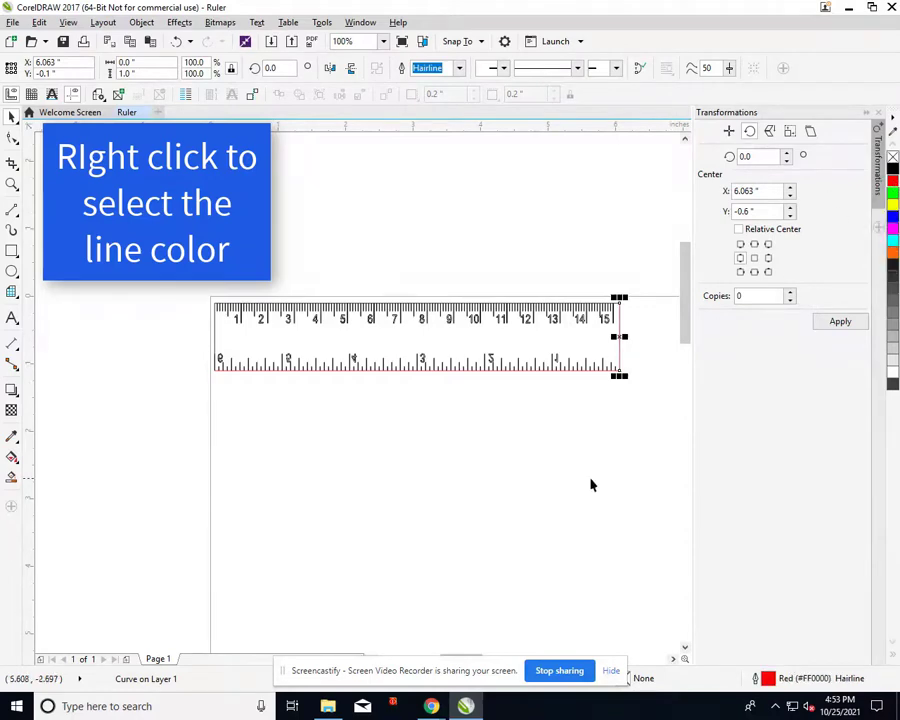
Make all of the ruler's outlines blue for engraving.
click(620, 450)
drag(651, 404, 200, 303)
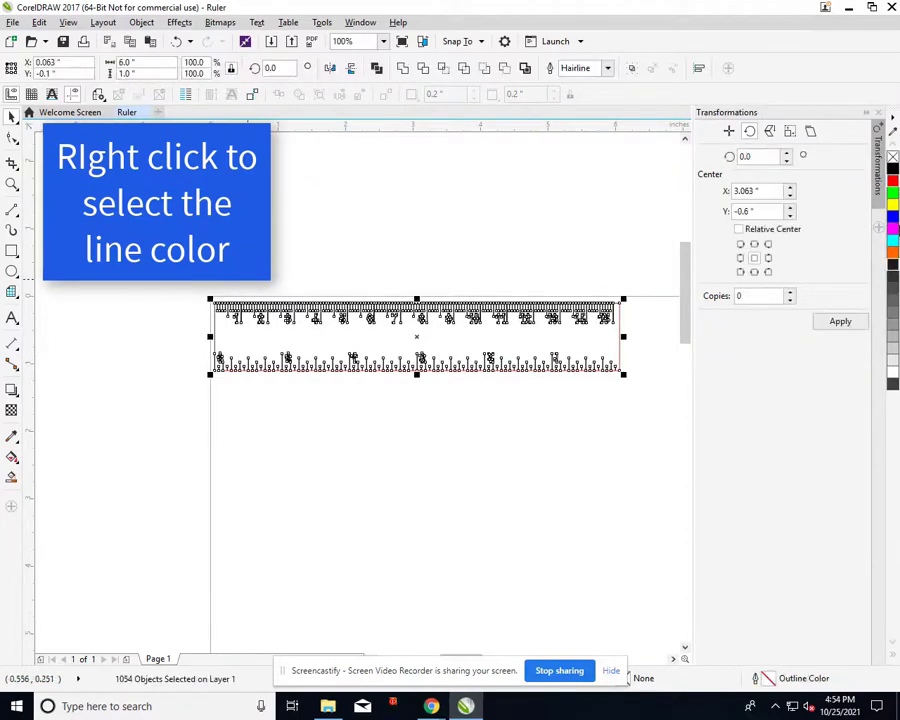
right_click(893, 217)
Recolor the bottom, right, top and left edge outlines red, then select all ruler objects.
click(586, 406)
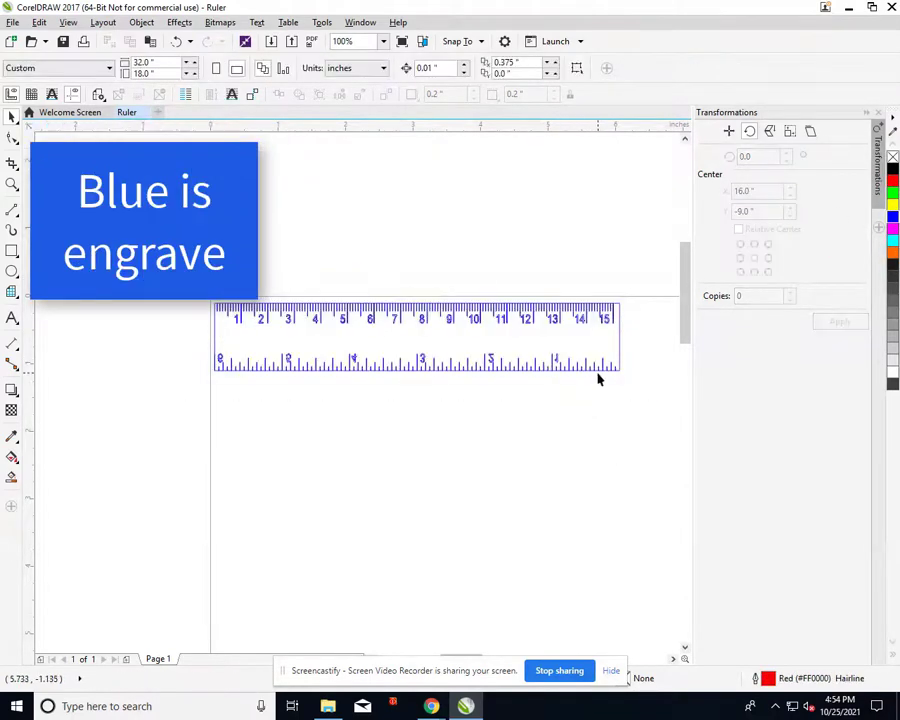
click(598, 370)
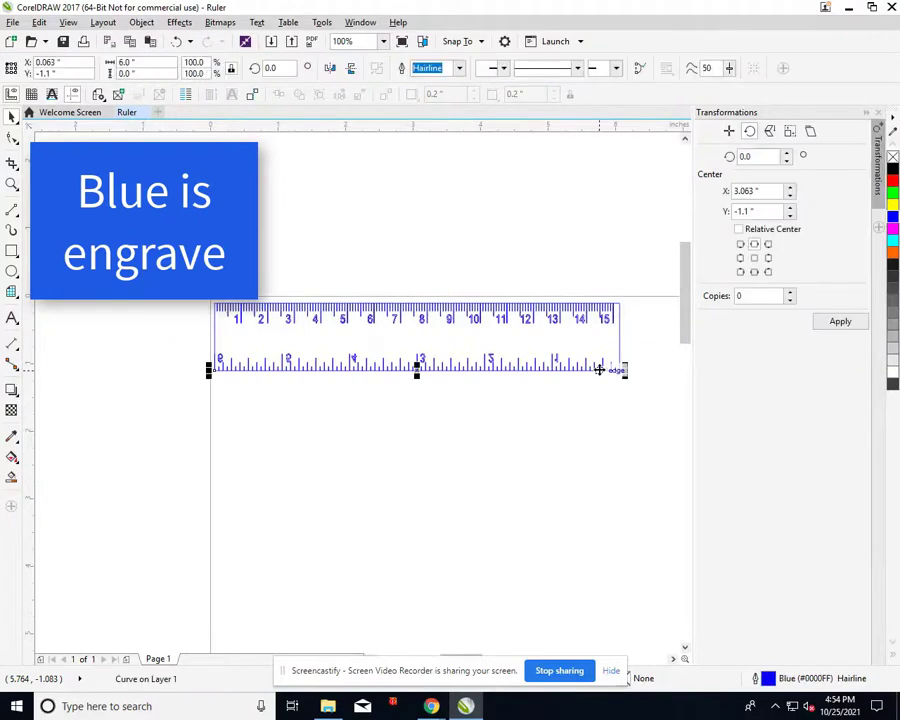
right_click(893, 181)
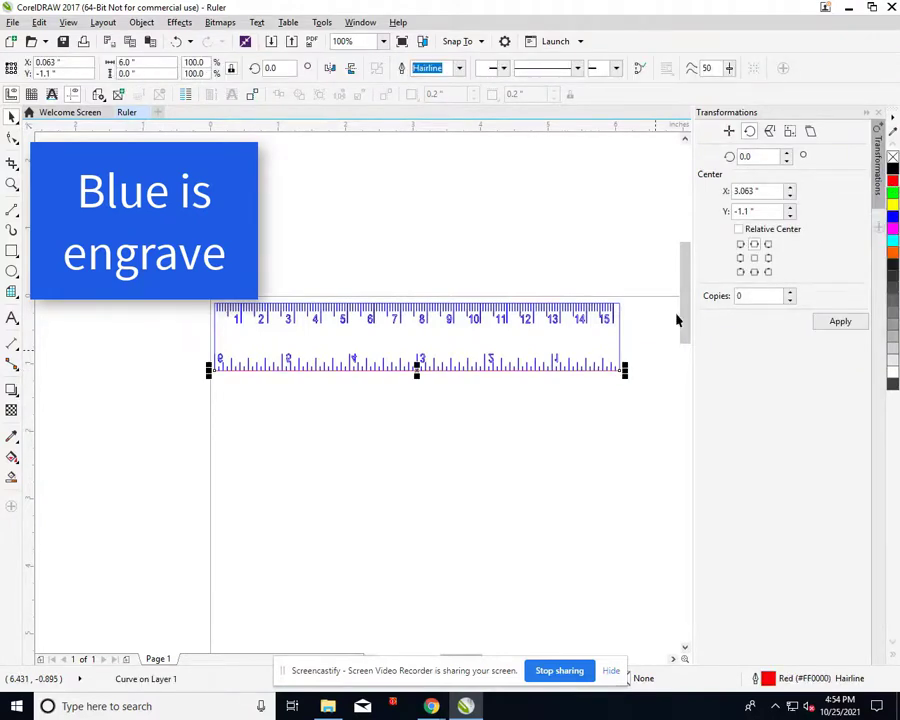
click(620, 356)
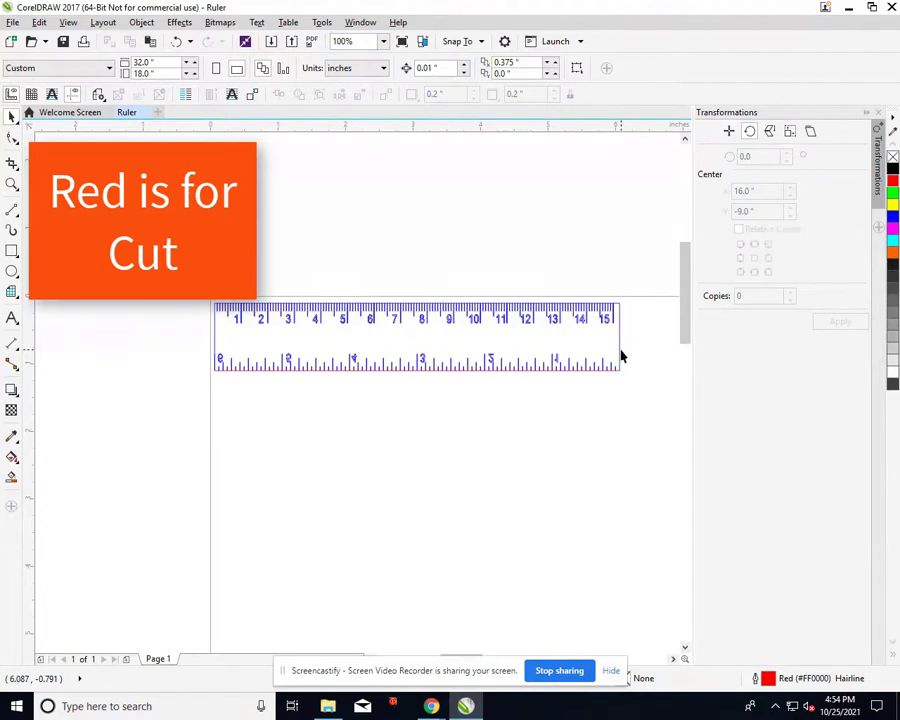
click(620, 356)
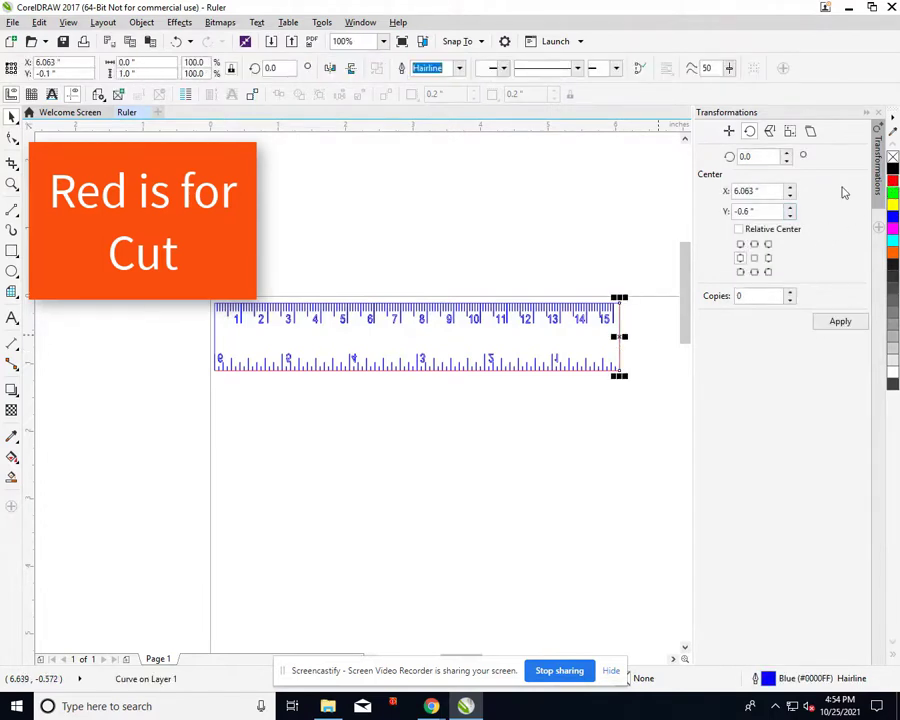
right_click(893, 181)
click(590, 303)
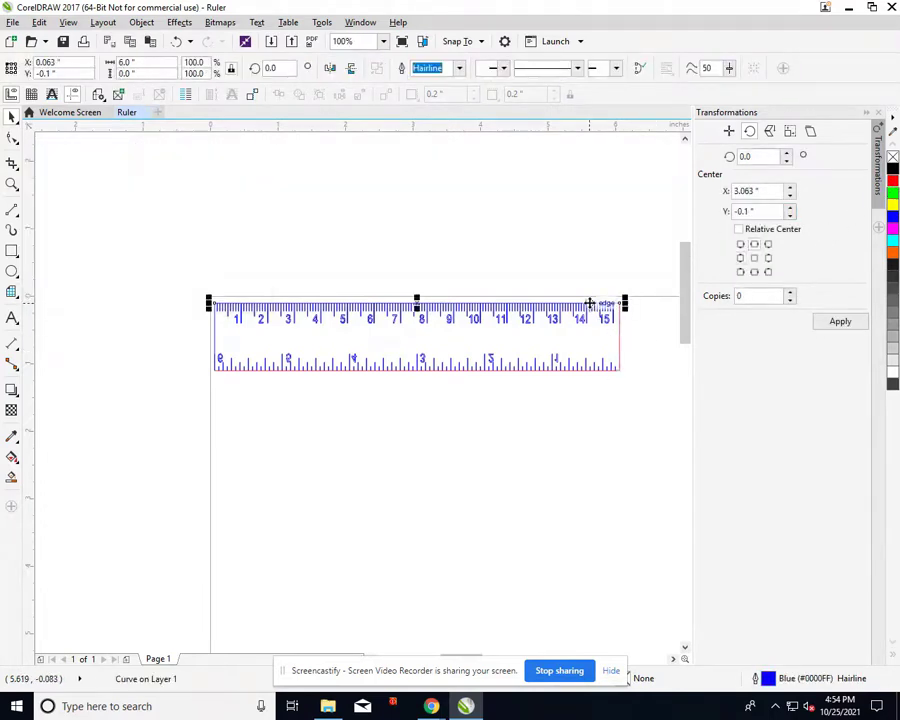
right_click(893, 181)
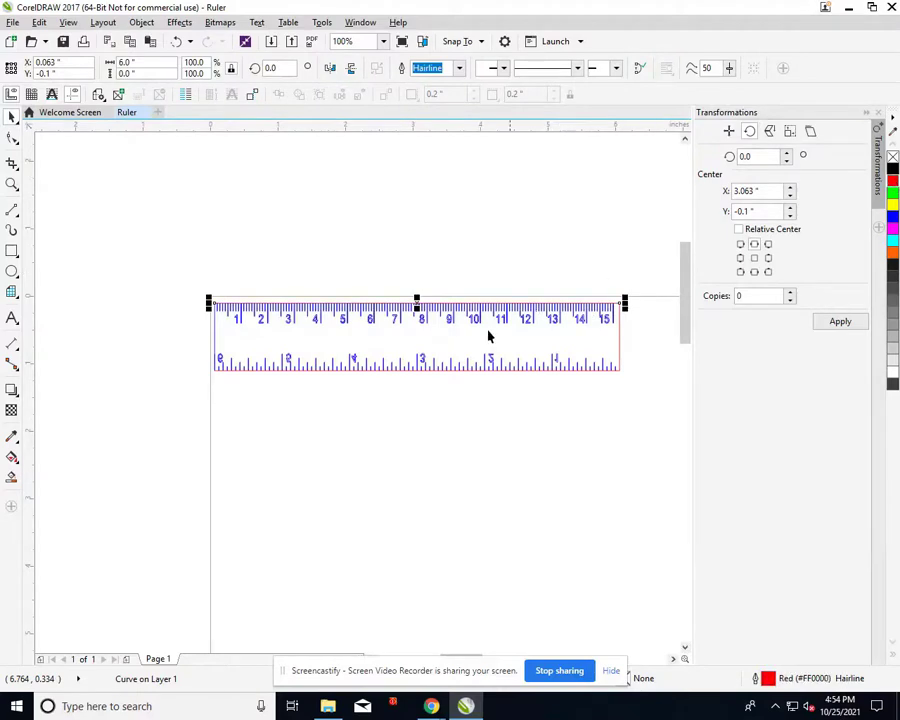
click(214, 355)
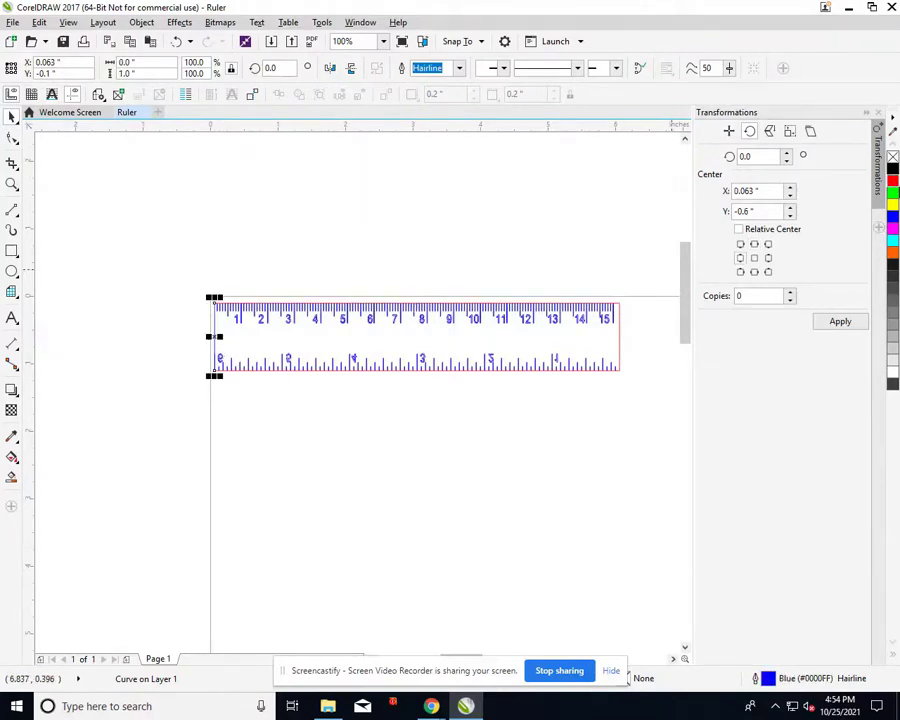
right_click(893, 183)
click(557, 498)
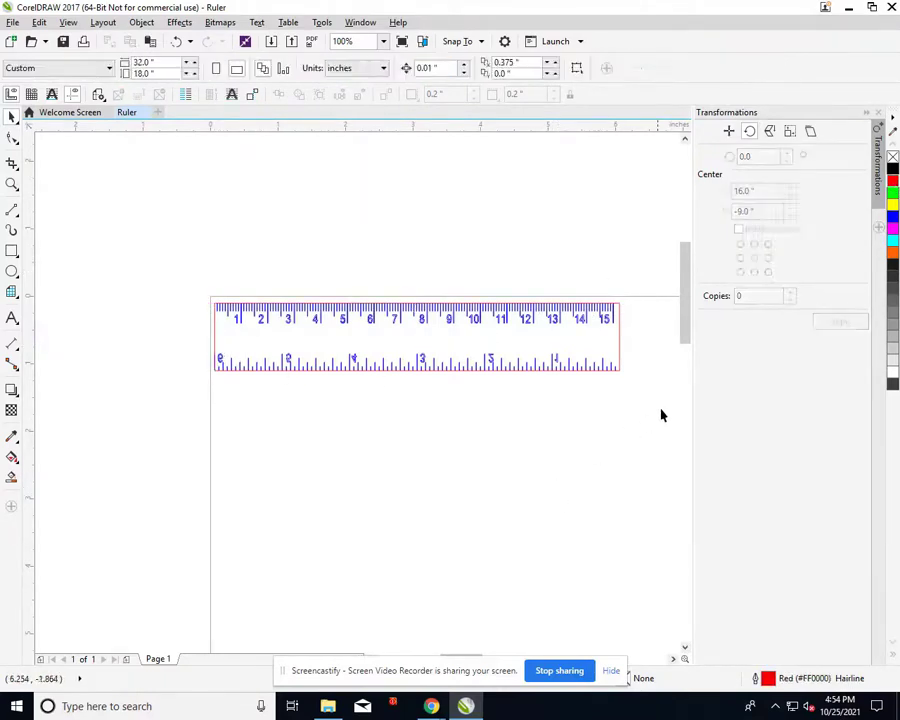
drag(662, 405, 183, 292)
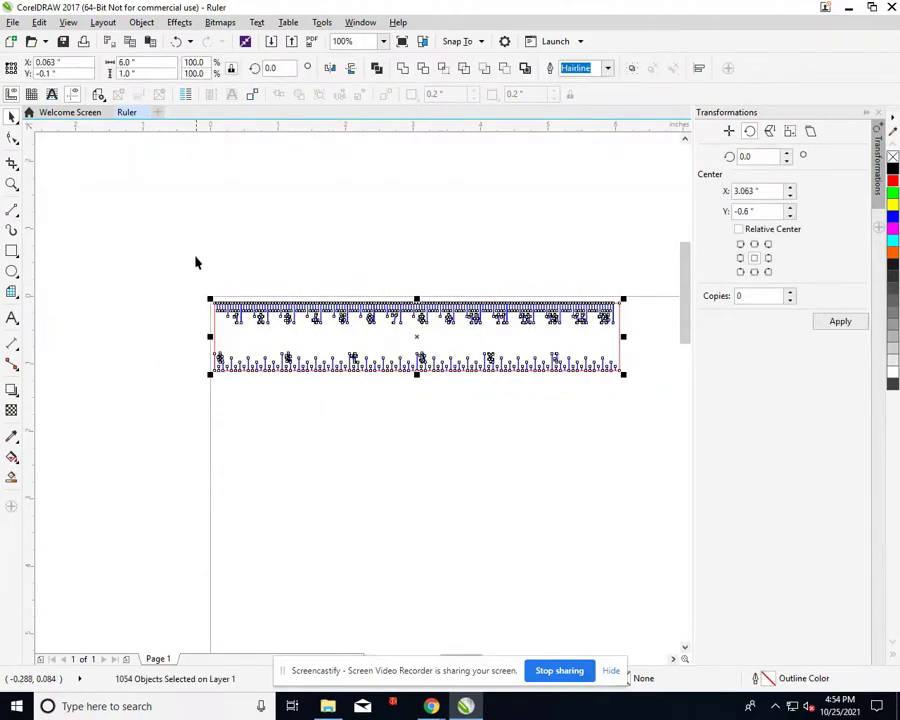
Group all the ruler objects into a single group.
click(141, 22)
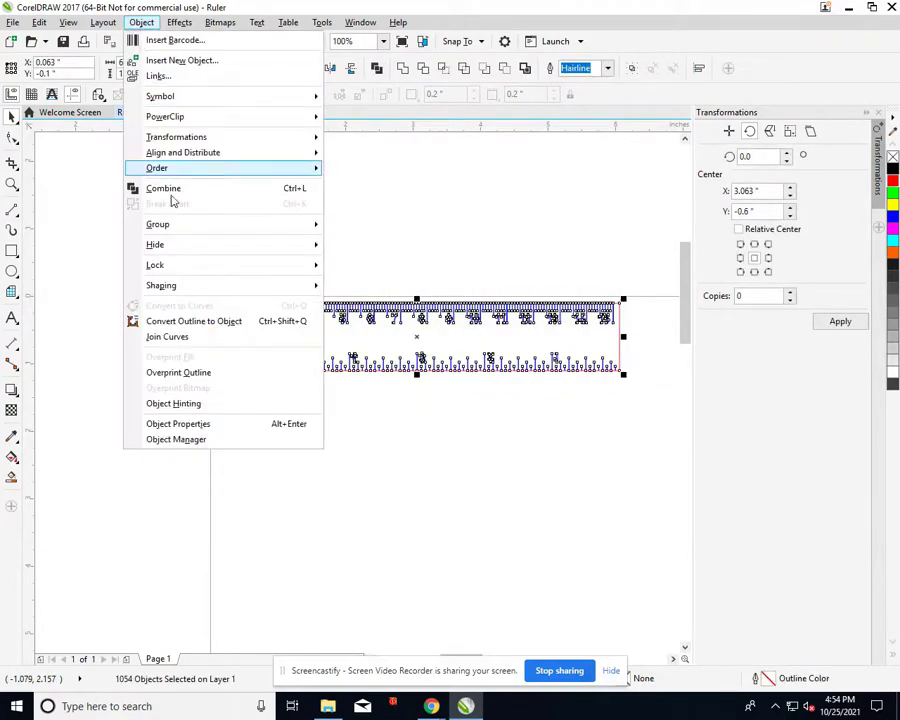
mouse_move(174, 227)
click(352, 228)
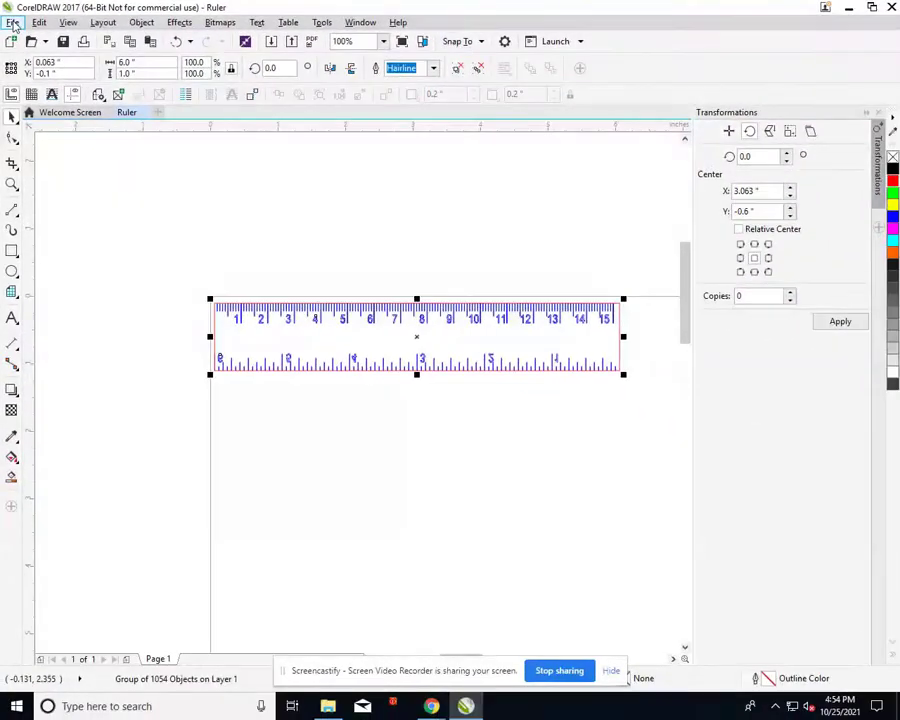
In the PLS6.75 print preferences, apply the Cast Acrylic material at 0.125 in thickness.
click(13, 22)
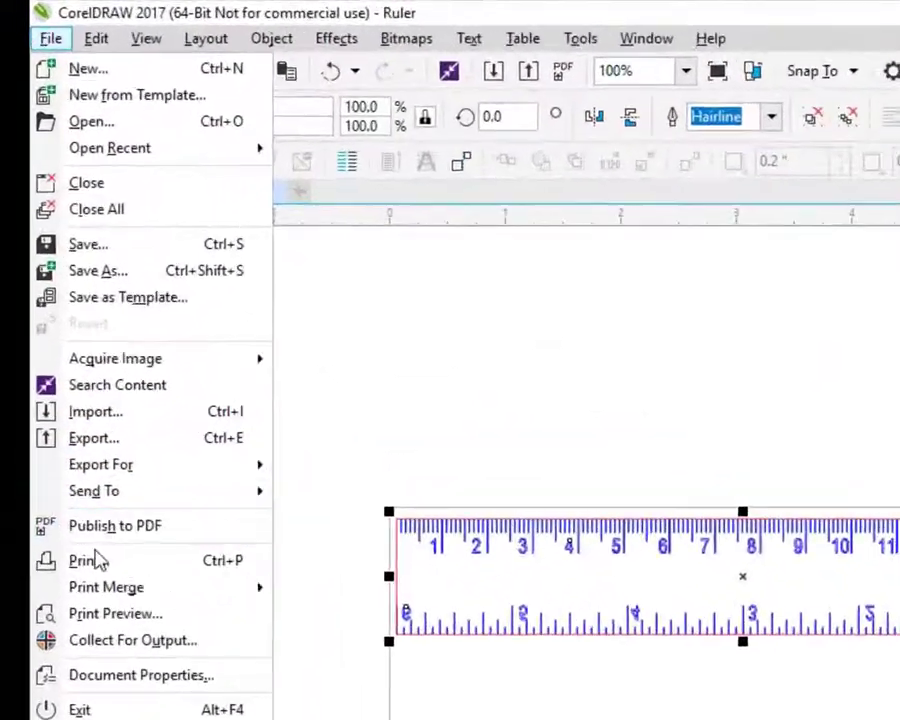
click(37, 326)
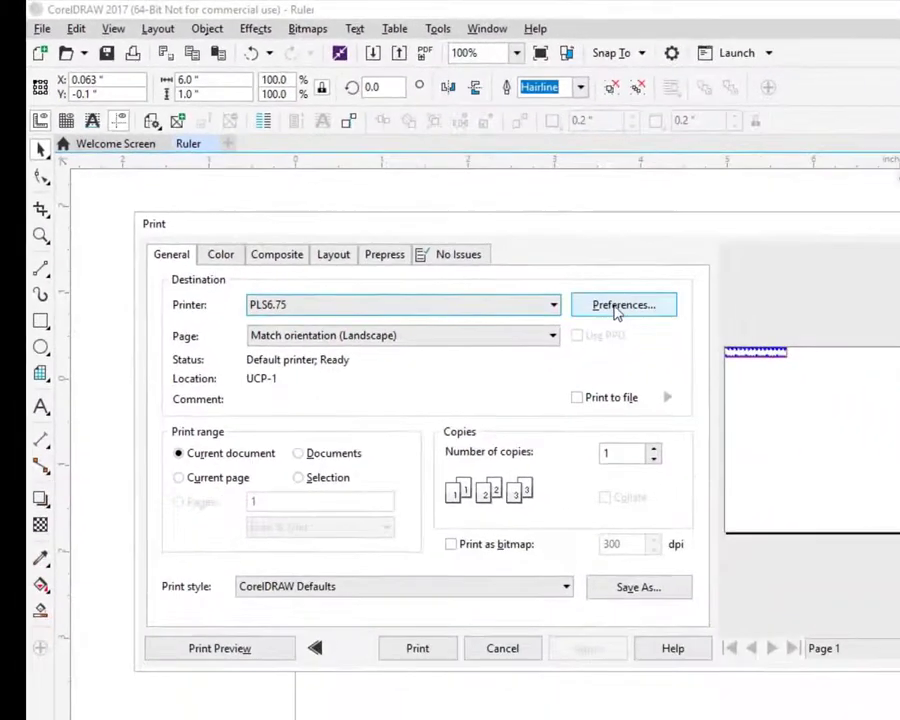
click(757, 381)
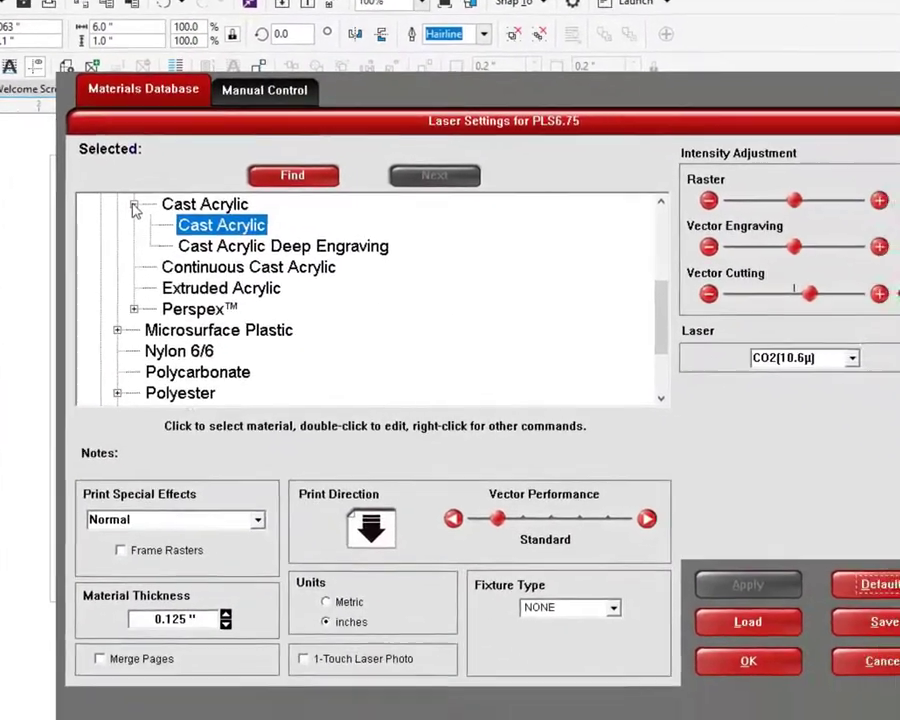
key(Left)
key(Left)
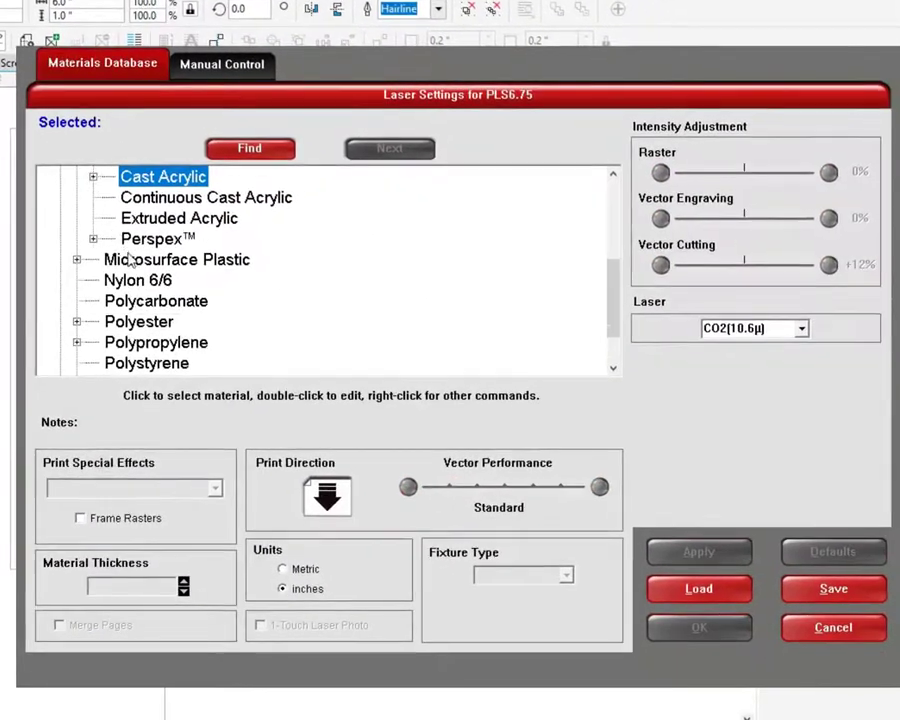
scroll(225, 365, up, 3)
click(60, 301)
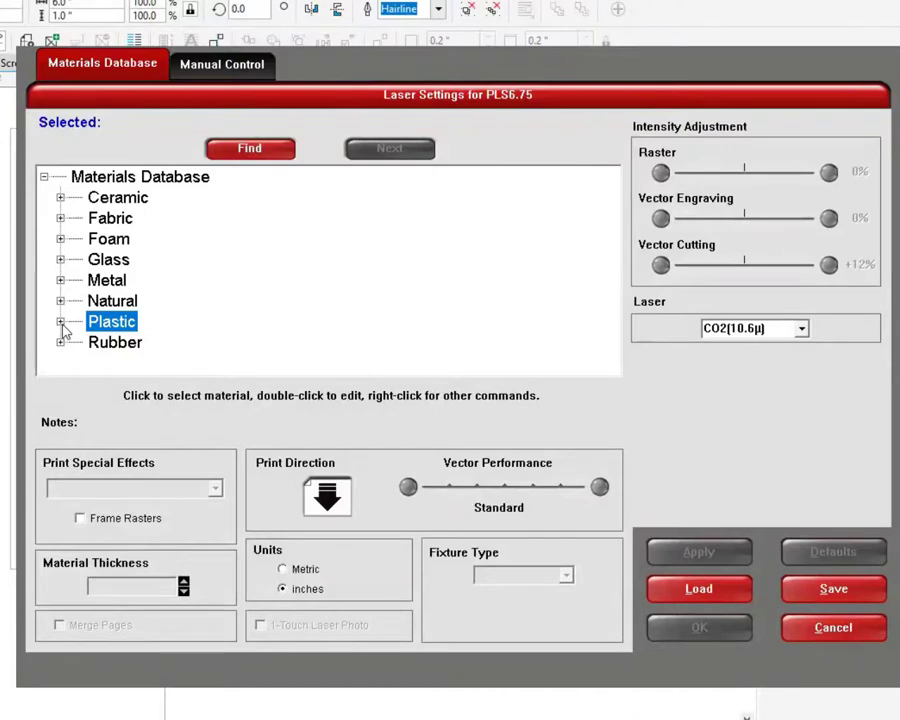
click(61, 322)
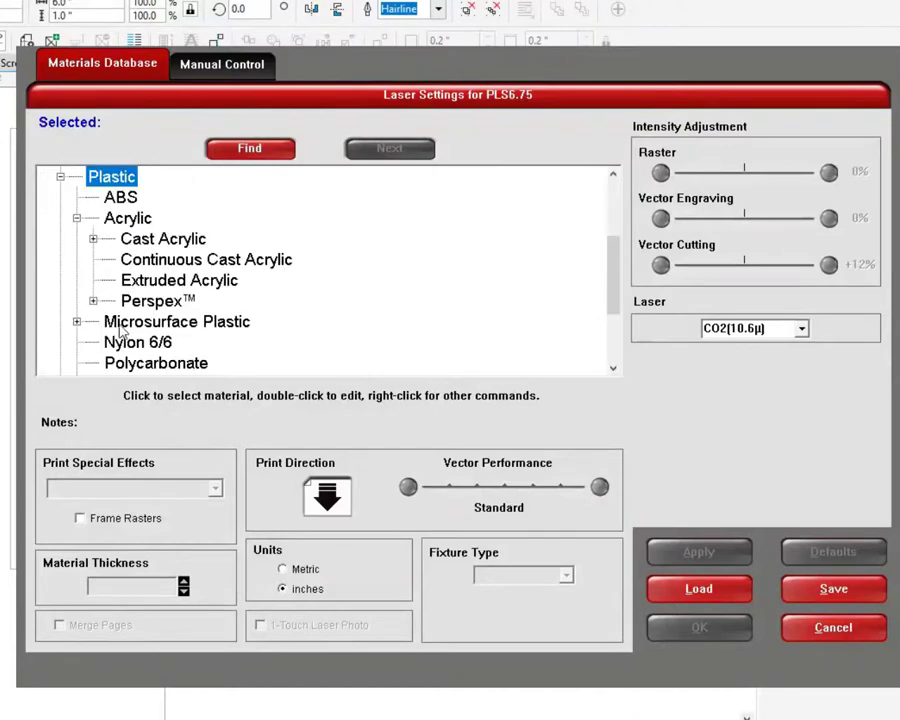
click(93, 240)
click(155, 262)
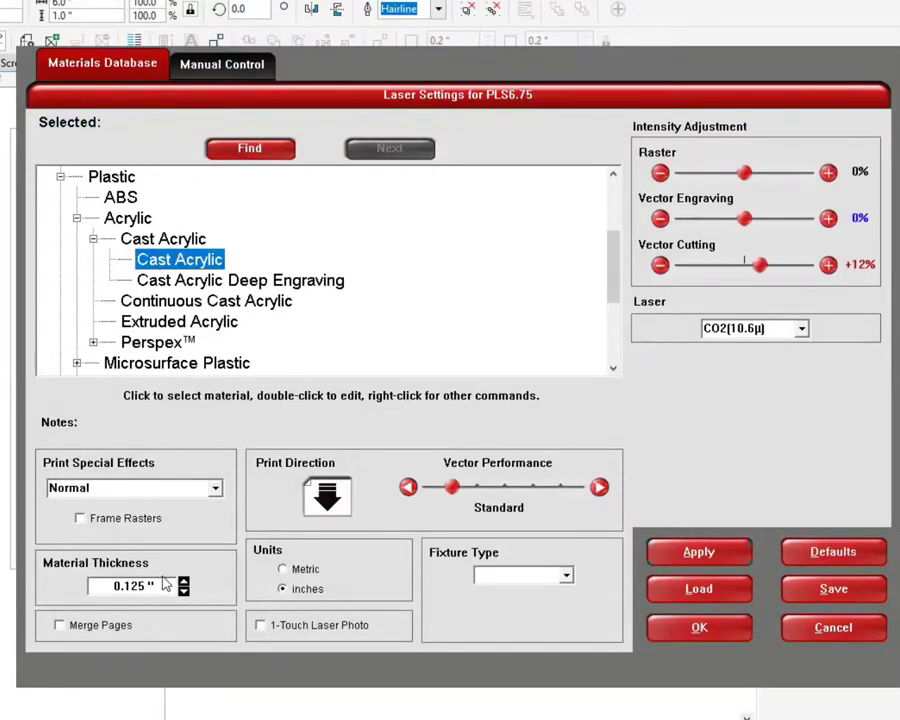
click(712, 562)
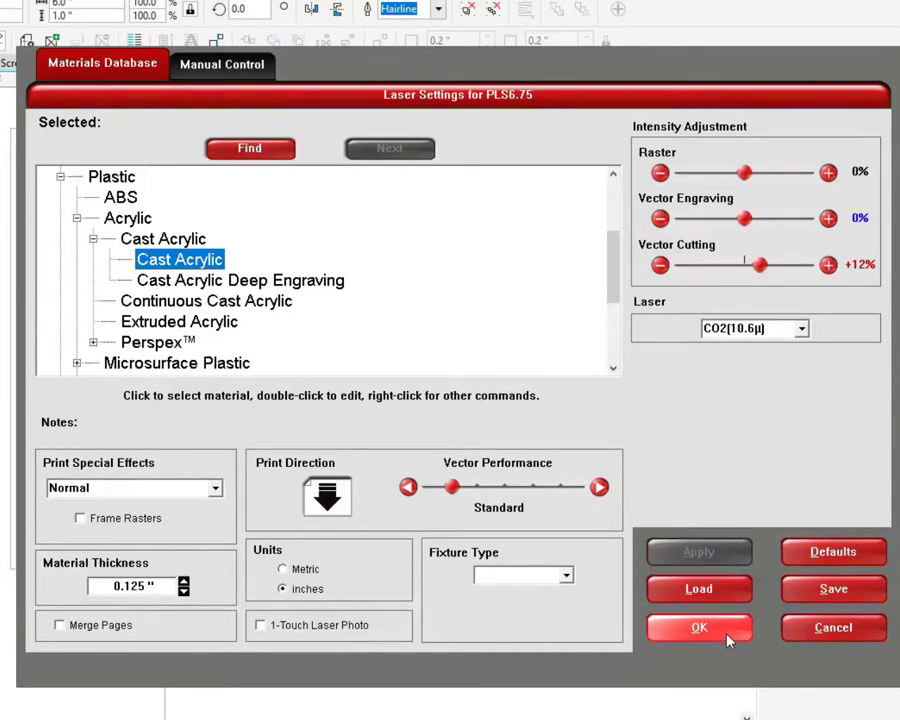
Confirm the Cast Acrylic laser settings and print the ruler job to the PLS6.75.
click(699, 628)
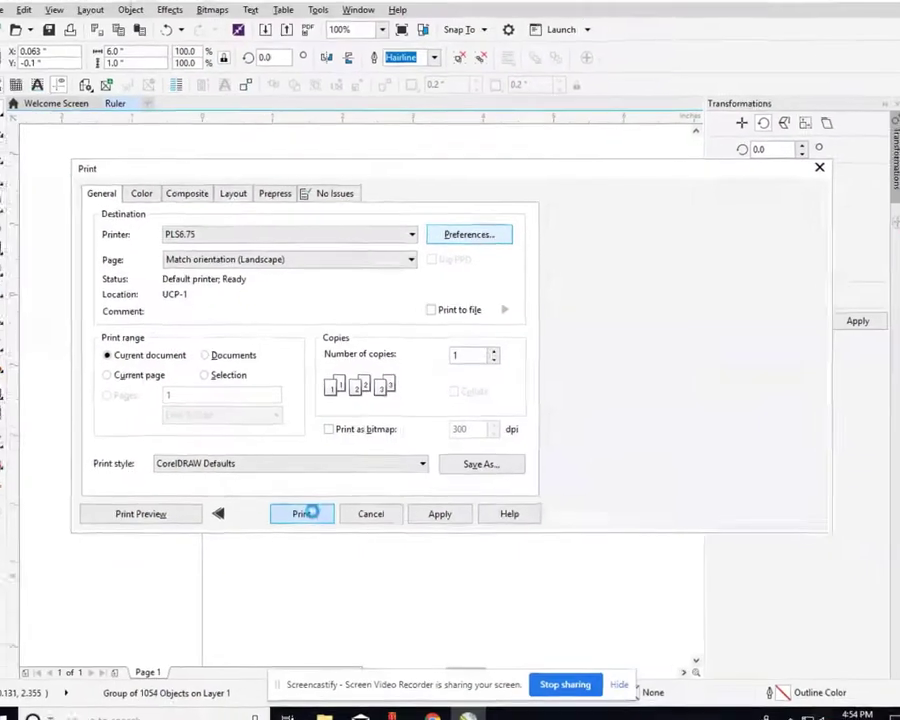
click(290, 545)
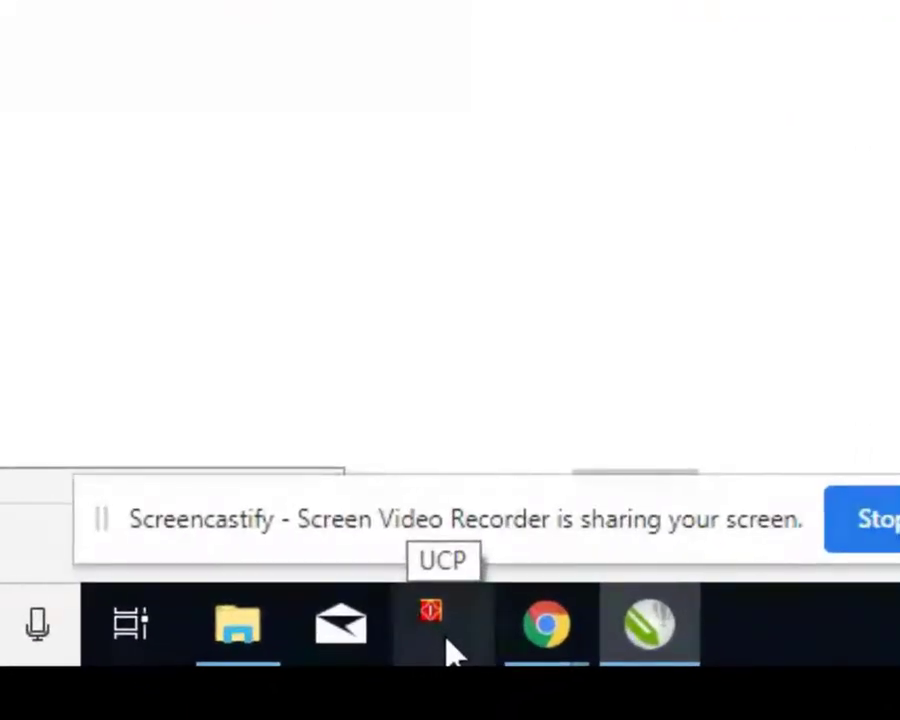
mouse_move(500, 660)
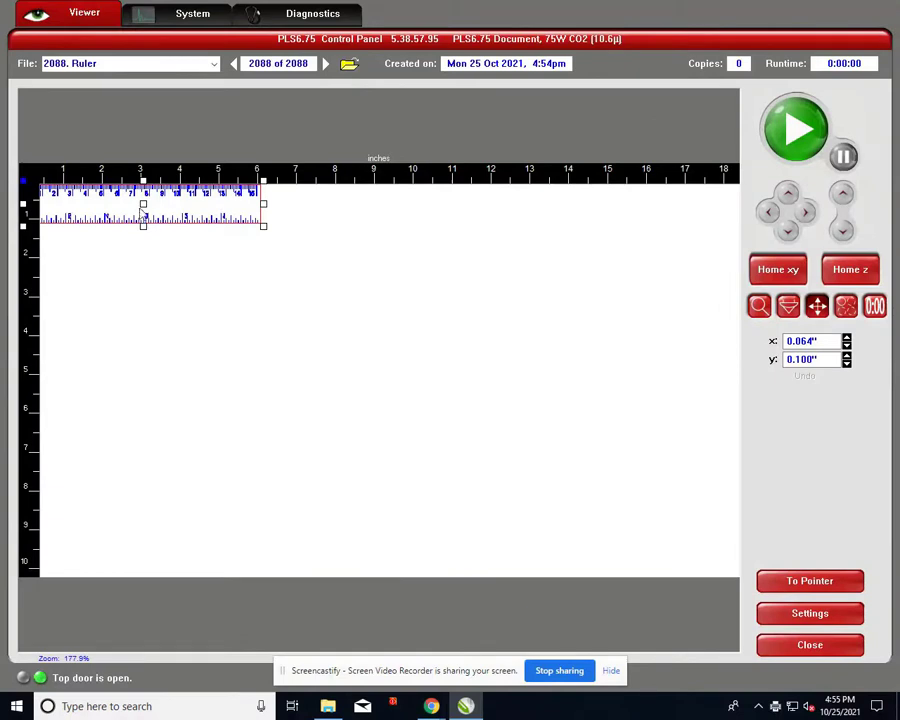
Anchor the ruler job at its top-left corner and position it at X 0.5, Y 0.5 inches.
drag(146, 213, 240, 238)
double_click(826, 341)
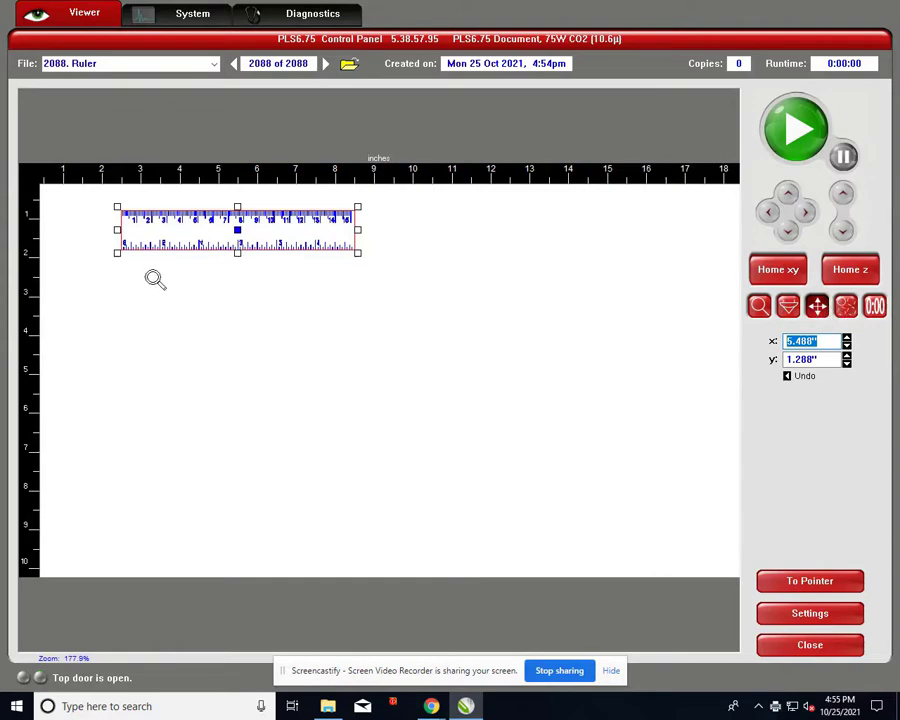
click(117, 207)
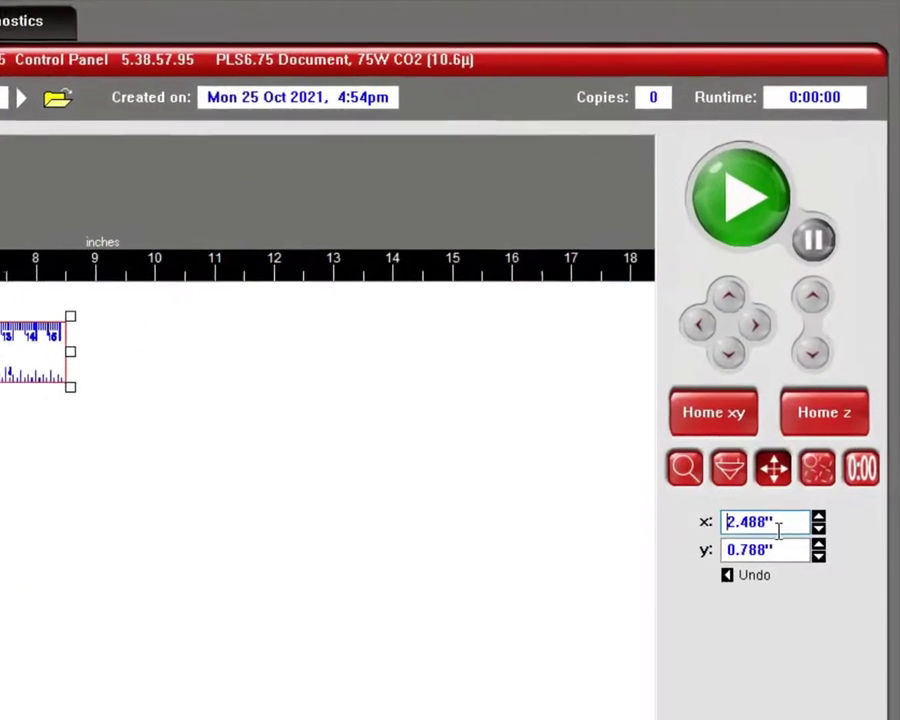
double_click(812, 387)
text(.5)
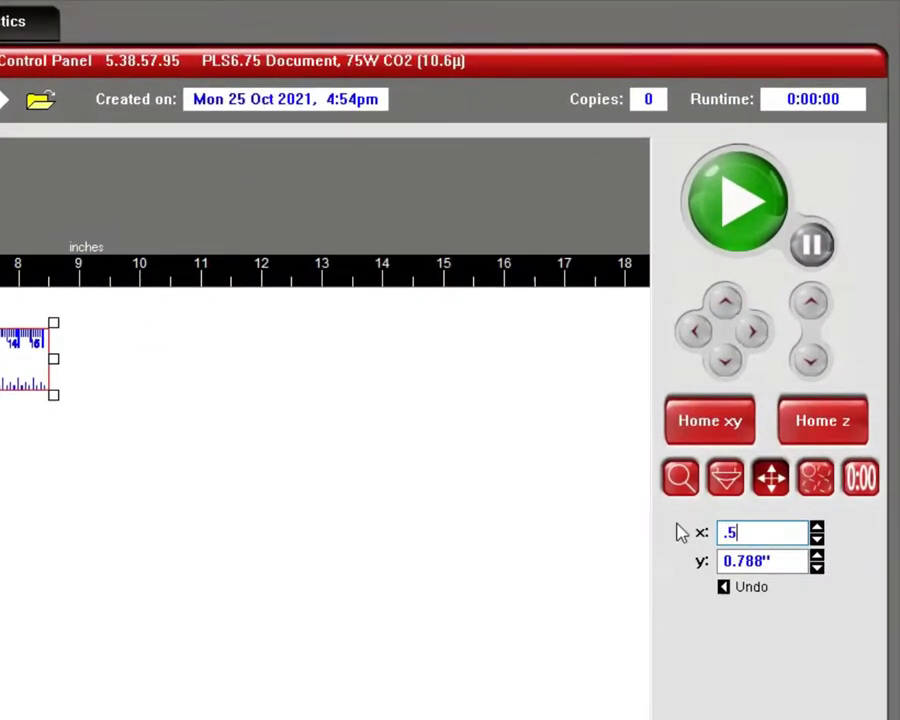
key(Return)
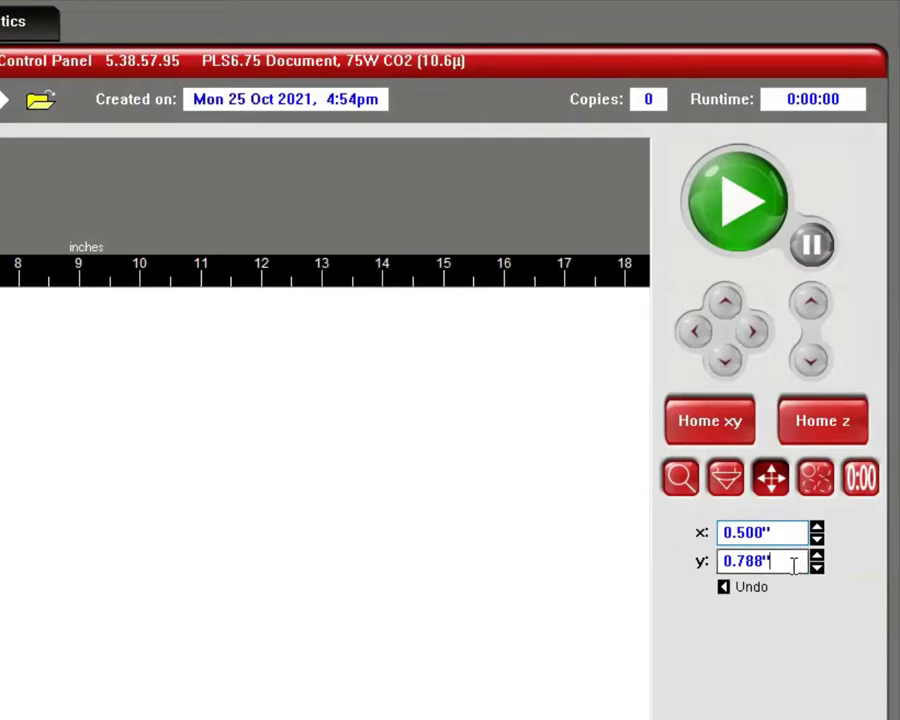
double_click(794, 561)
text(.)
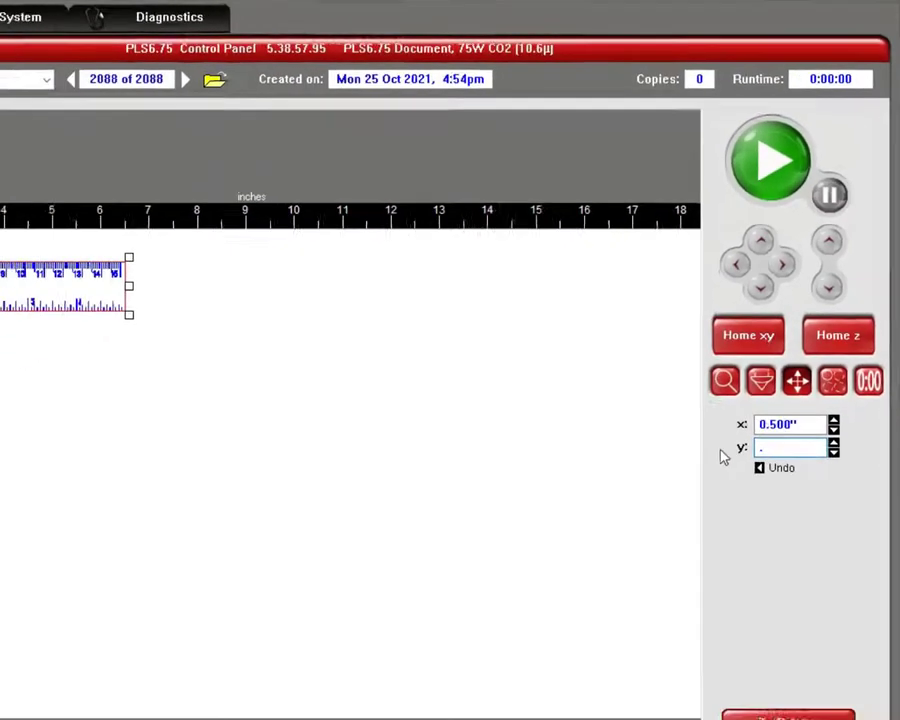
text(5)
key(Return)
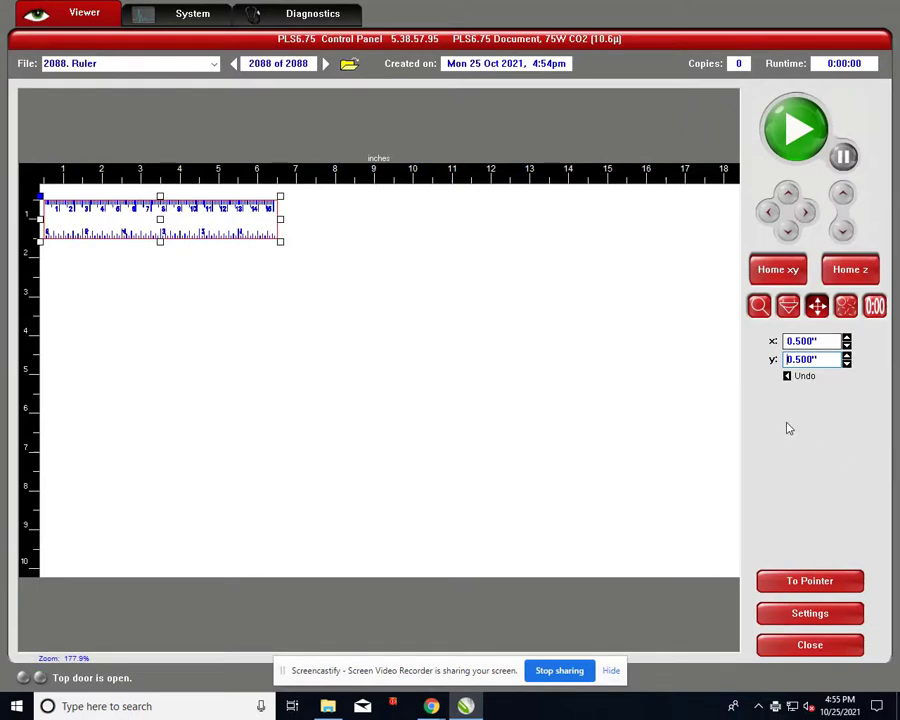
Zoom in on the ruler's top-left corner and bring up the job's laser settings.
click(609, 368)
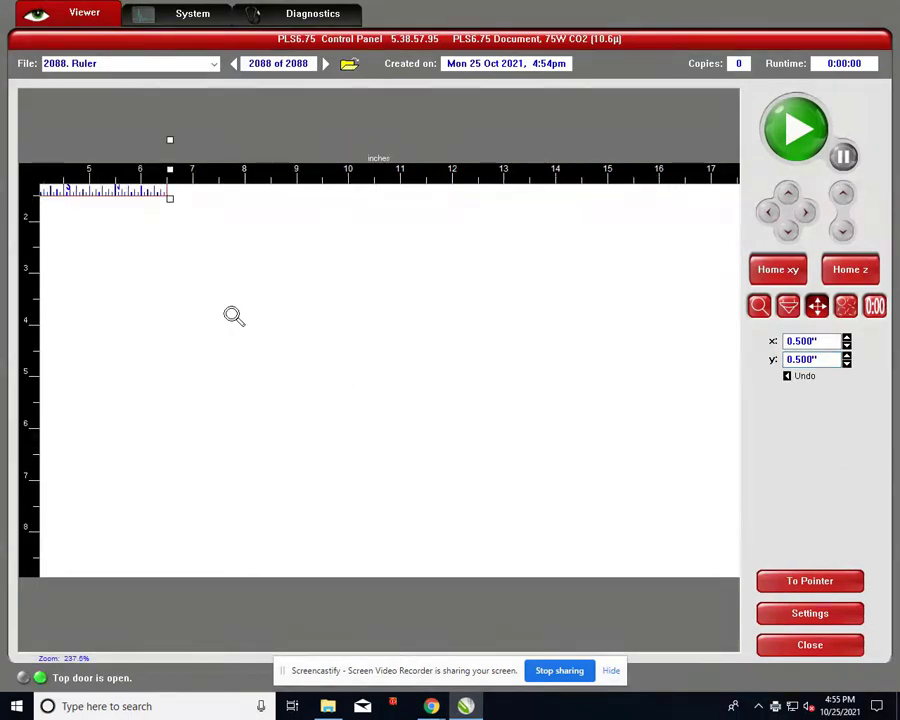
right_click(250, 322)
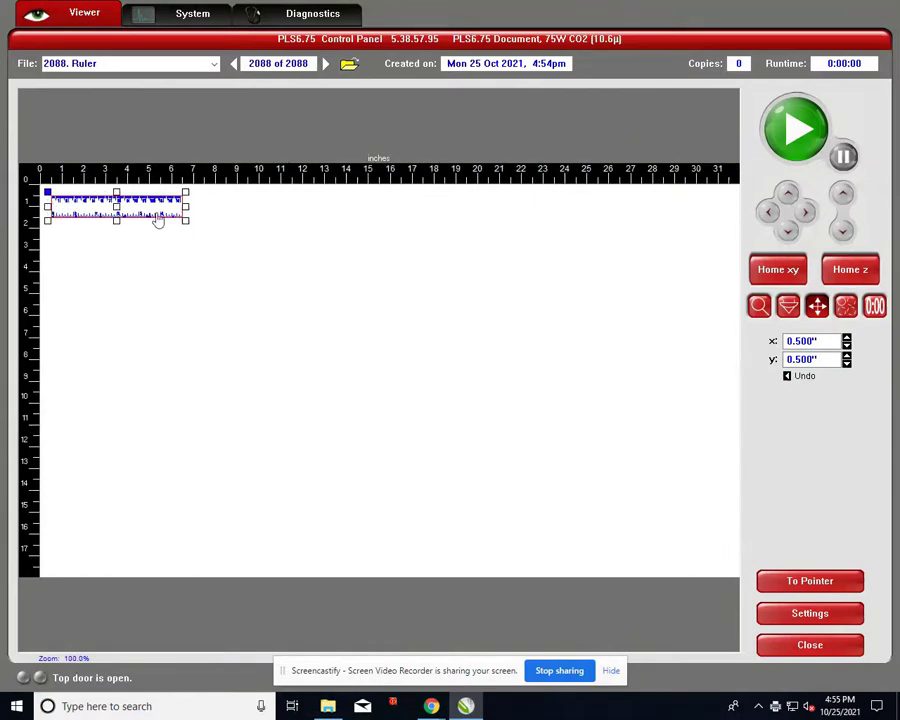
click(71, 189)
click(71, 189)
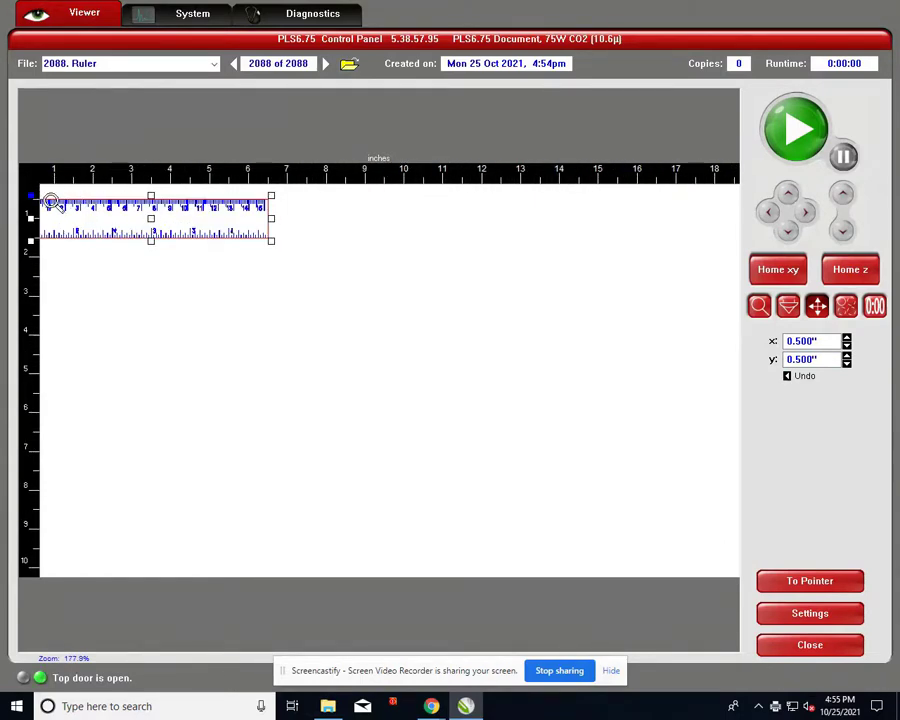
click(50, 200)
click(50, 200)
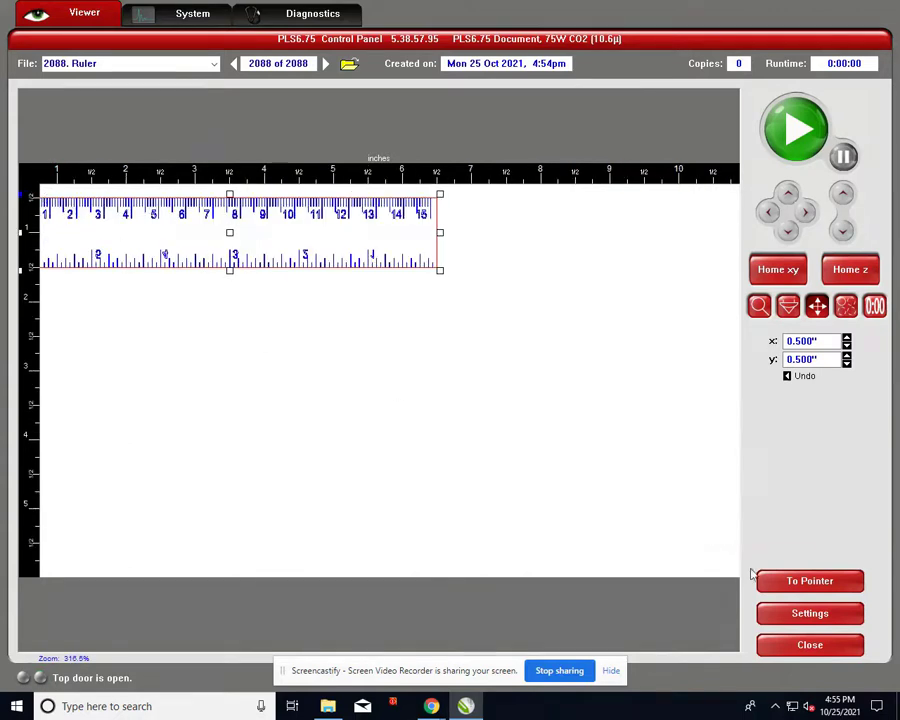
click(787, 613)
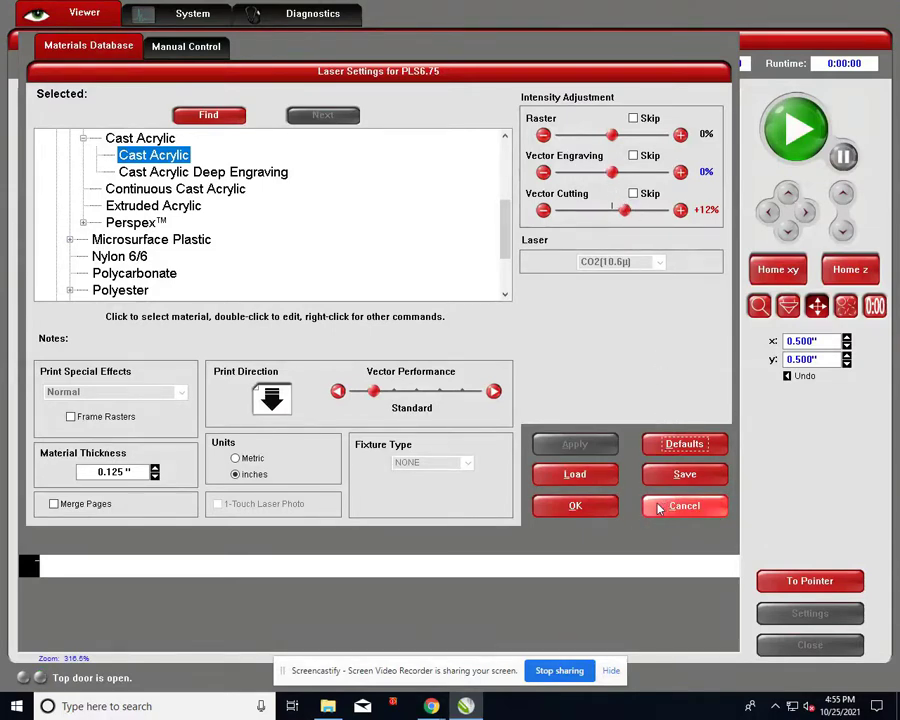
click(590, 508)
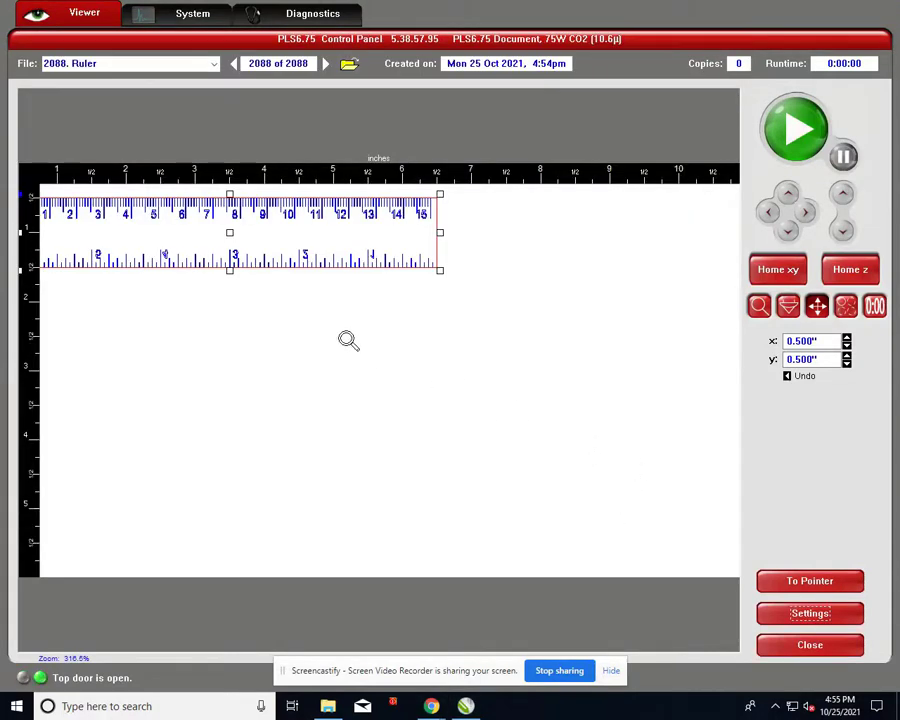